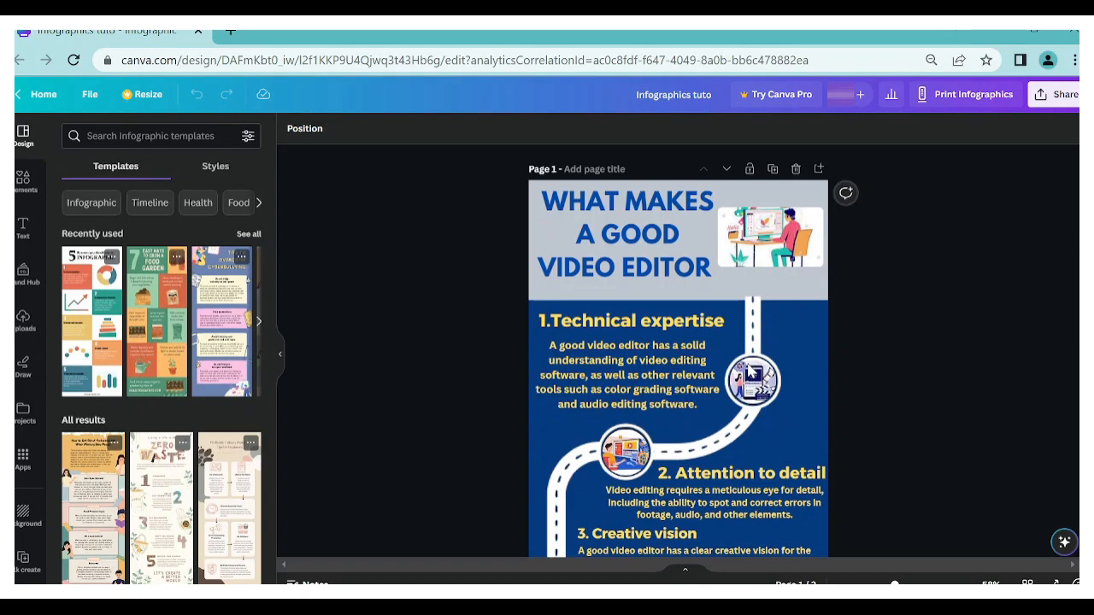
Examine page 2's blank layout and the shape type of its yellow header rectangle
{"action": "scroll", "coordinate": [717, 401], "scroll_direction": "down", "scroll_amount": 15}
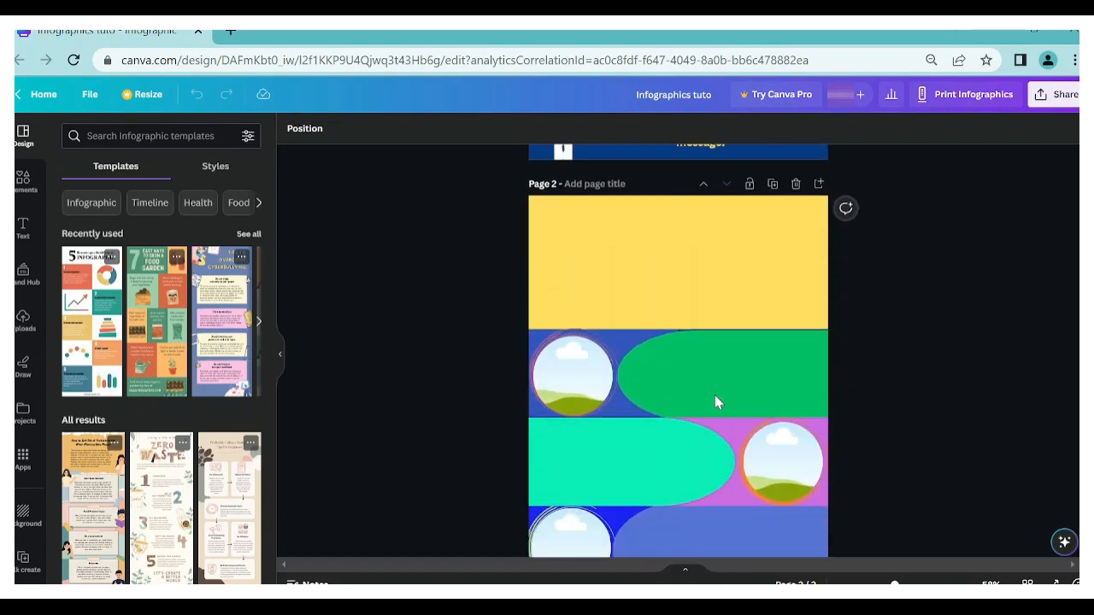
{"action": "scroll", "coordinate": [716, 345], "scroll_direction": "down", "scroll_amount": 3}
{"action": "scroll", "coordinate": [654, 354], "scroll_direction": "up", "scroll_amount": 3}
{"action": "left_click", "coordinate": [654, 203]}
{"action": "left_click", "coordinate": [384, 343]}
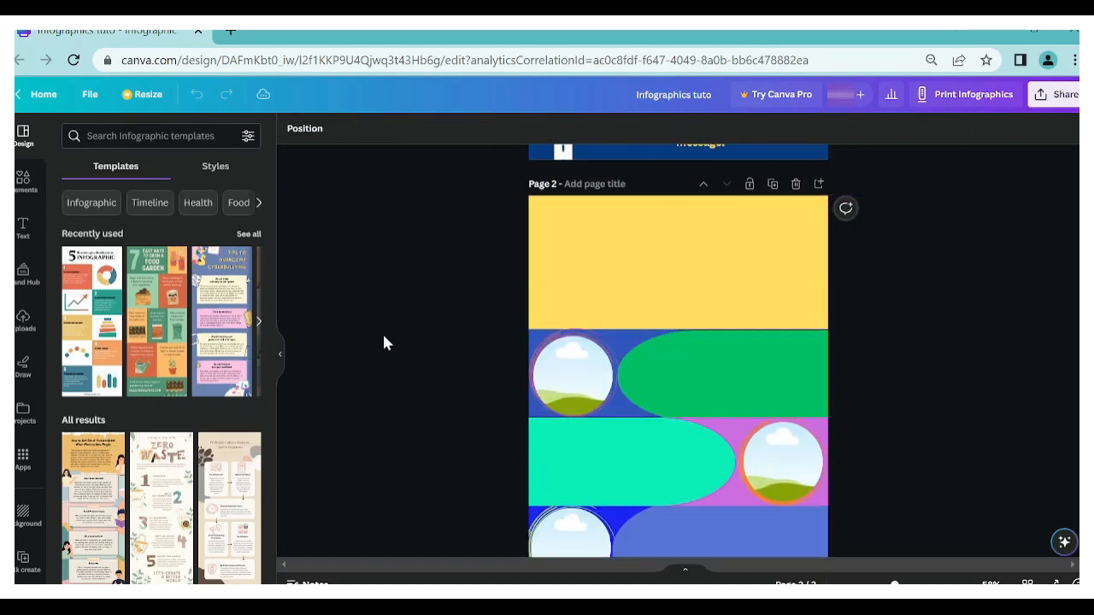
{"action": "left_click", "coordinate": [720, 237]}
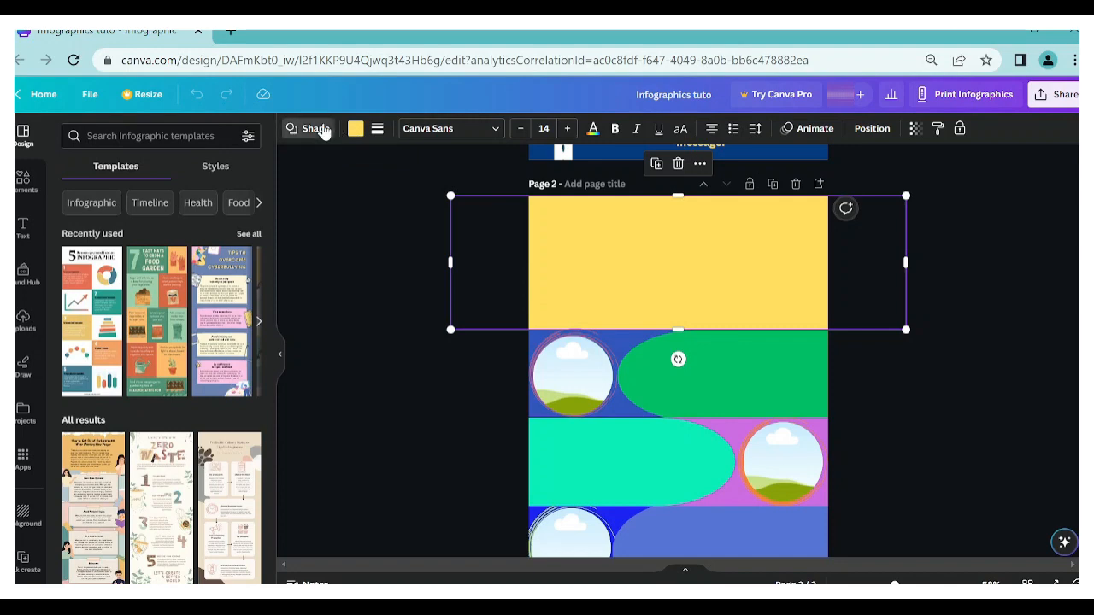
{"action": "left_click", "coordinate": [313, 129]}
{"action": "left_click", "coordinate": [686, 273]}
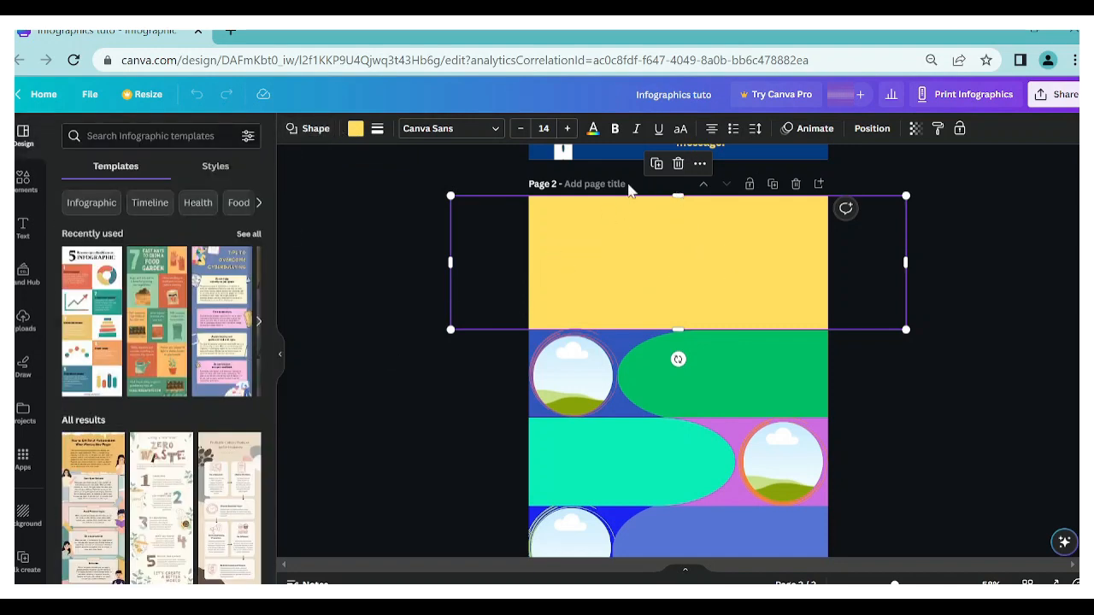
Examine the shape type used for the green banner directly beneath the yellow header on page 2
{"action": "scroll", "coordinate": [457, 270], "scroll_direction": "down", "scroll_amount": 3}
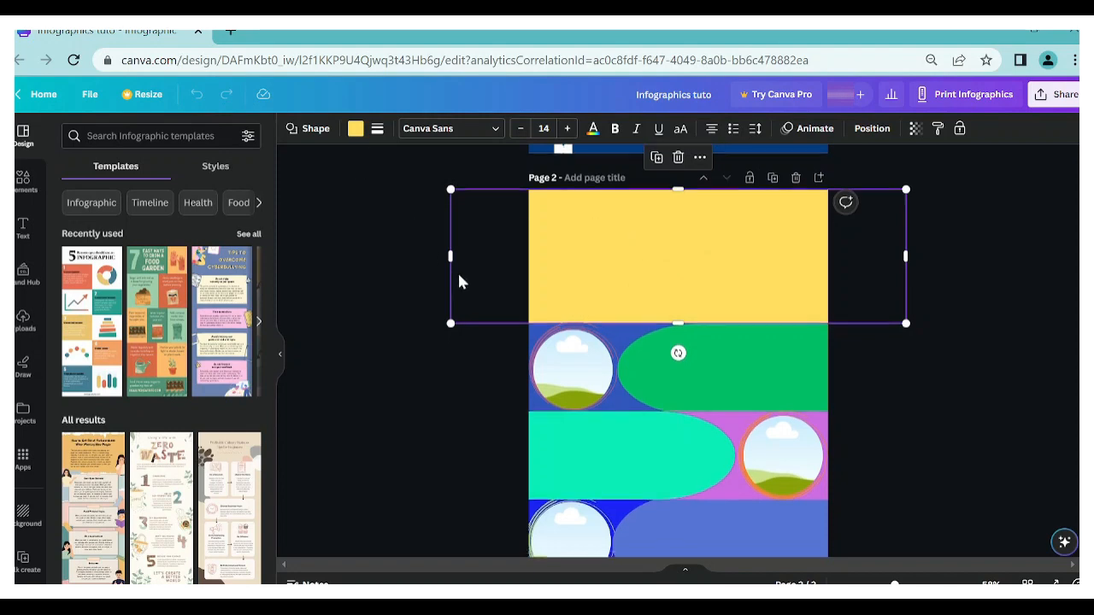
{"action": "left_click", "coordinate": [741, 174]}
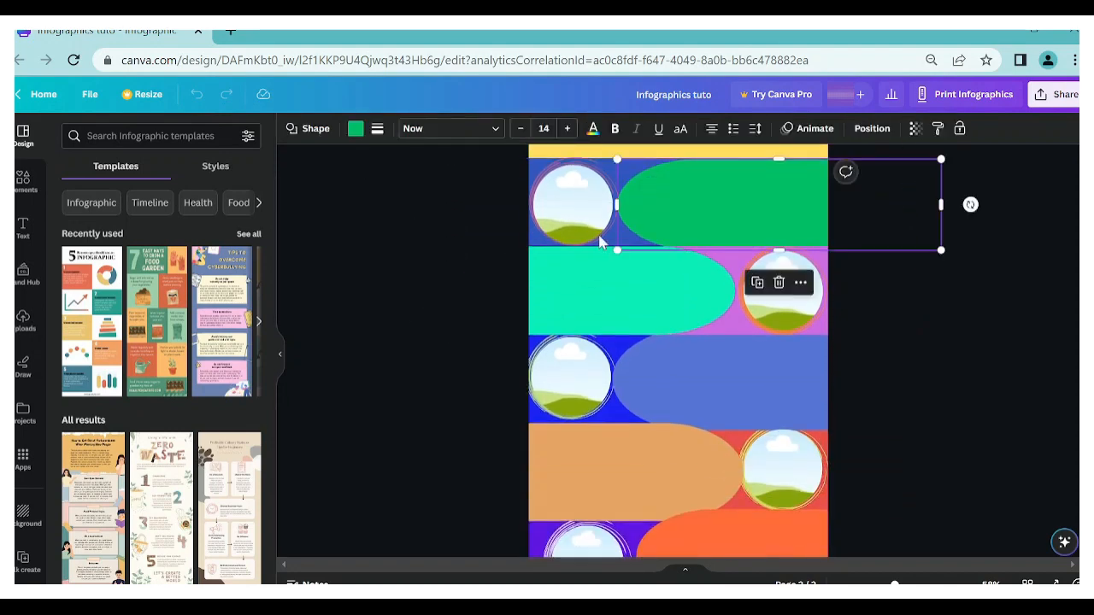
{"action": "scroll", "coordinate": [723, 236], "scroll_direction": "up", "scroll_amount": 2}
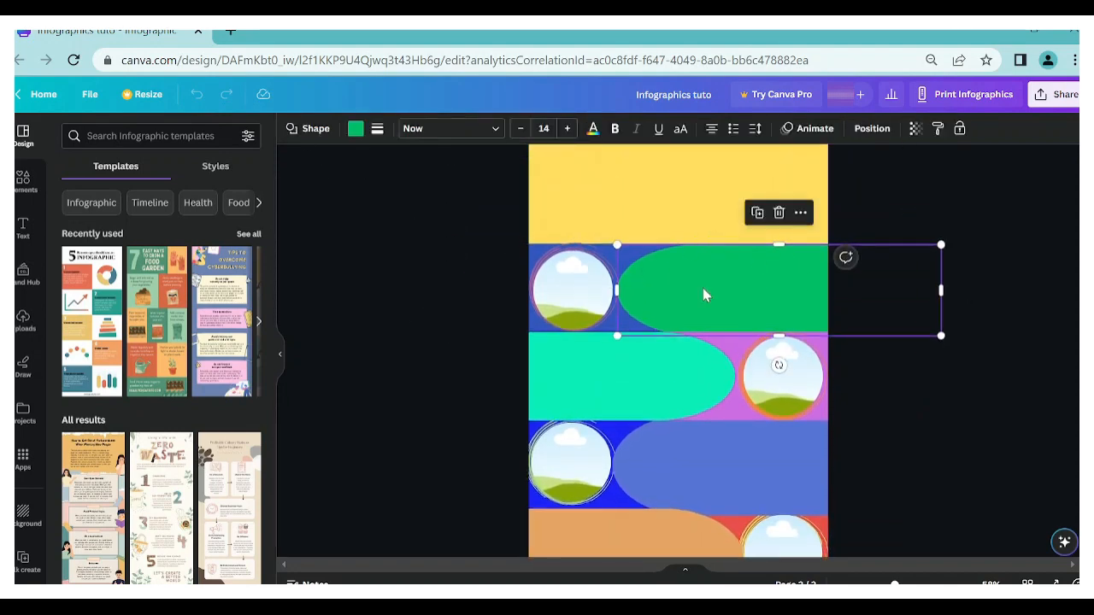
{"action": "left_click", "coordinate": [306, 130]}
{"action": "scroll", "coordinate": [171, 389], "scroll_direction": "down", "scroll_amount": 5}
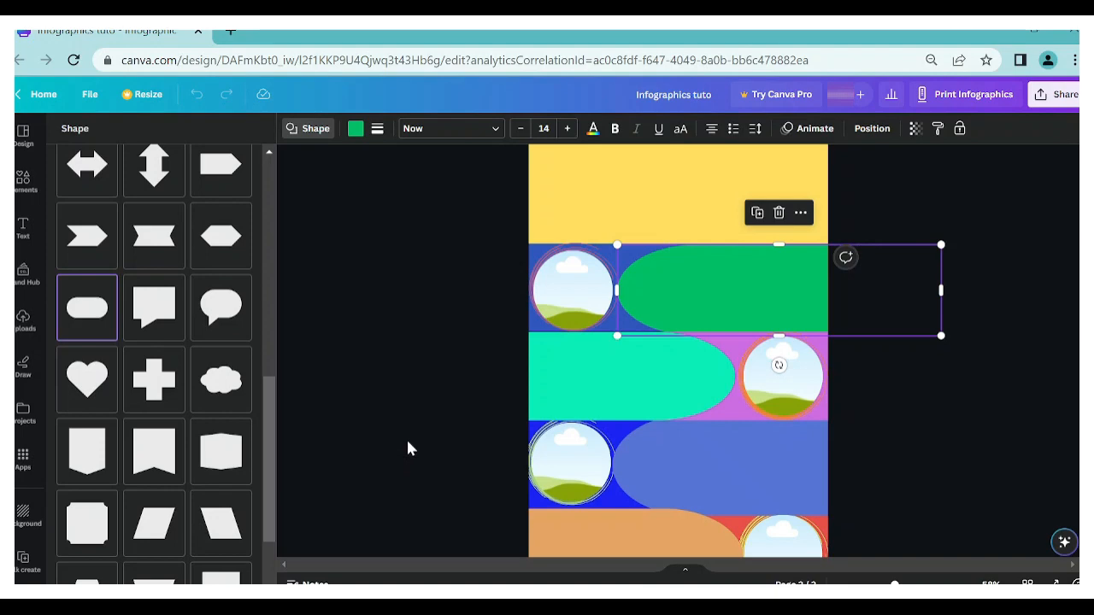
{"action": "left_click", "coordinate": [682, 354]}
{"action": "left_click", "coordinate": [477, 356]}
{"action": "scroll", "coordinate": [761, 230], "scroll_direction": "down", "scroll_amount": 2}
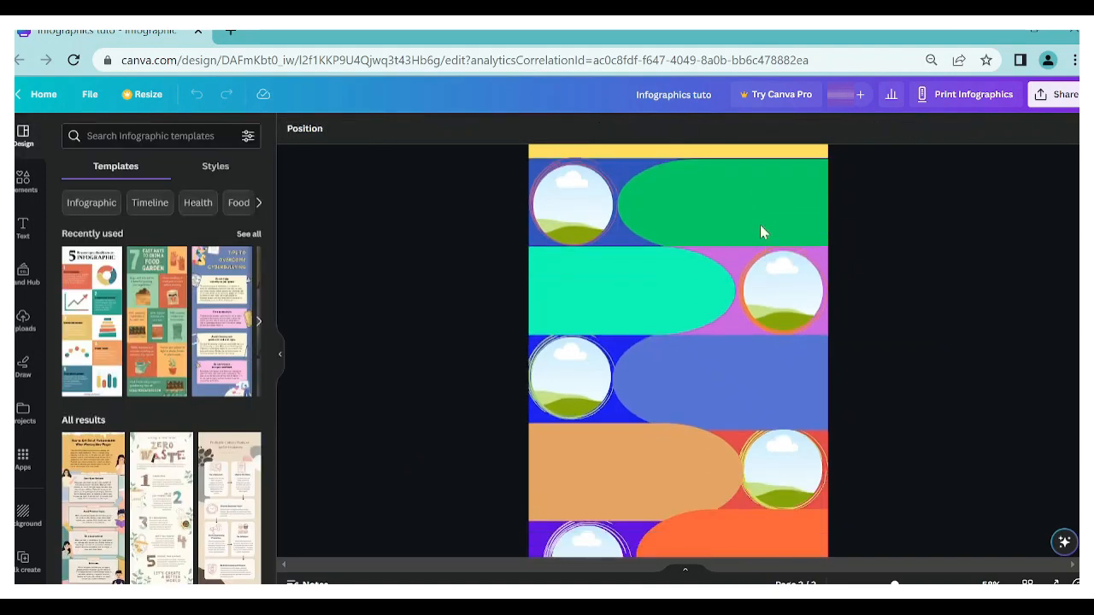
Inspect the remaining coloured rounded banners down page 2, from the green one to the yellow one above the bottom row
{"action": "left_click", "coordinate": [702, 226]}
{"action": "left_click", "coordinate": [582, 304]}
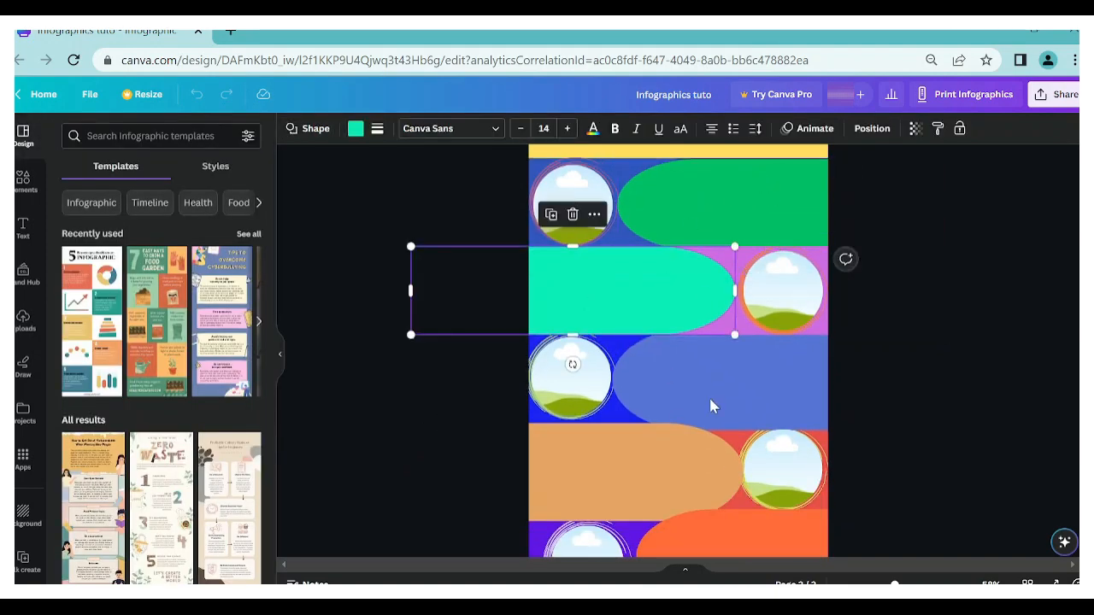
{"action": "left_click", "coordinate": [611, 483]}
{"action": "scroll", "coordinate": [610, 482], "scroll_direction": "down", "scroll_amount": 3}
{"action": "left_click", "coordinate": [762, 292]}
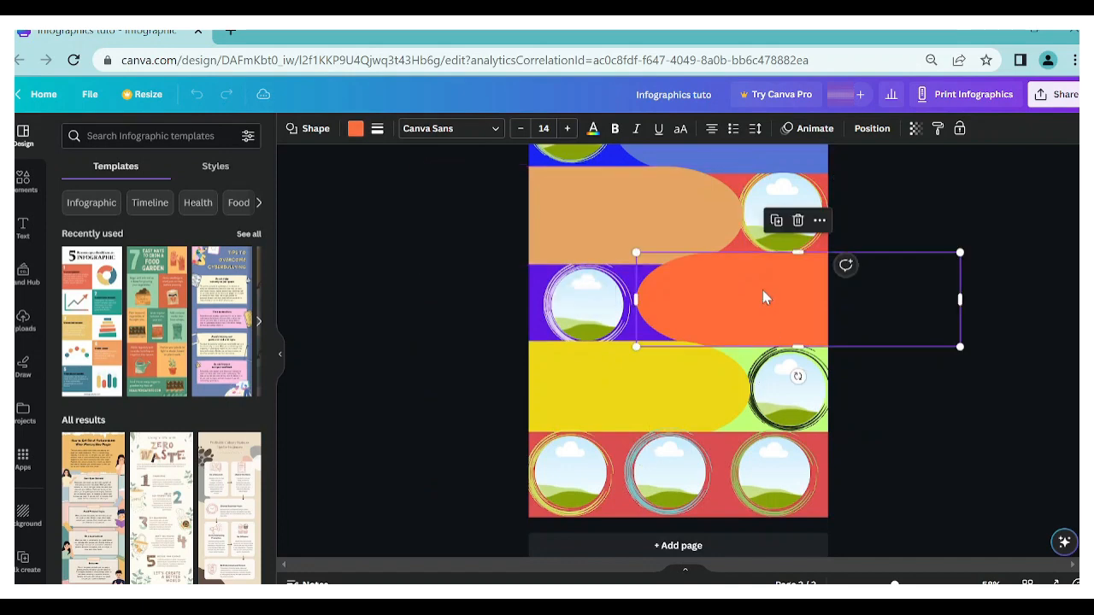
{"action": "left_click", "coordinate": [615, 390]}
{"action": "scroll", "coordinate": [774, 413], "scroll_direction": "up", "scroll_amount": 6}
Inspect the circular picture frames beside the banners and in the bottom row of page 2
{"action": "left_click", "coordinate": [529, 378]}
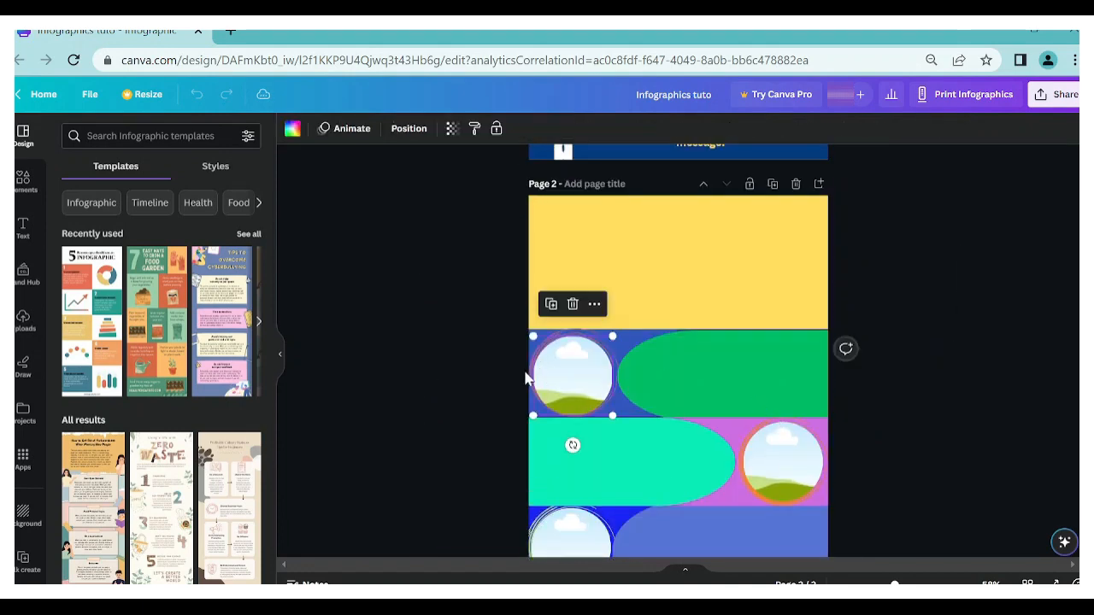
{"action": "left_click", "coordinate": [466, 372]}
{"action": "left_click", "coordinate": [570, 371]}
{"action": "left_click", "coordinate": [809, 454]}
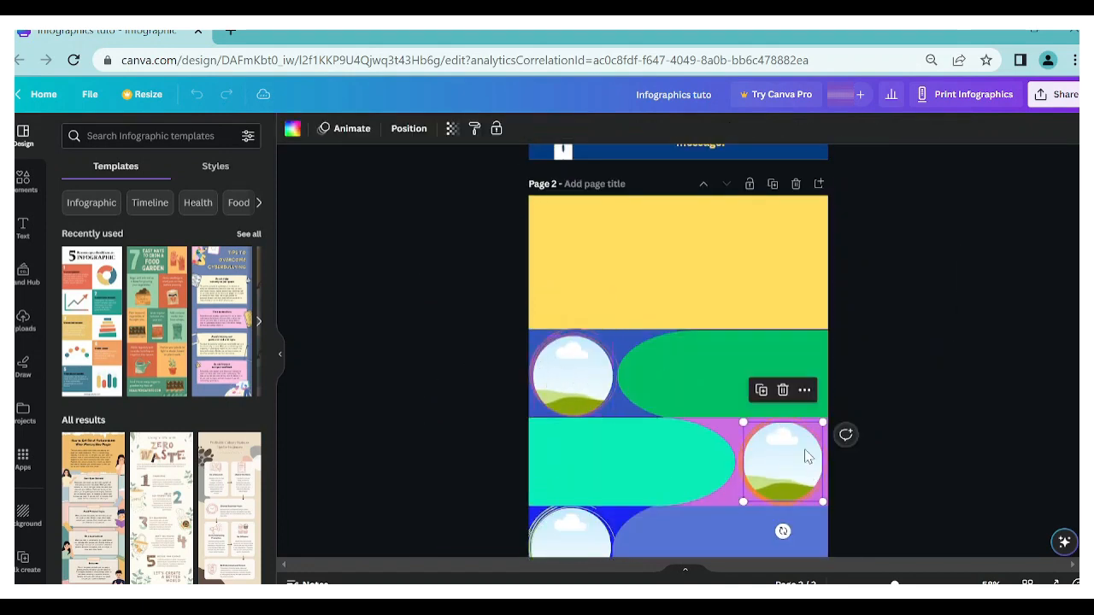
{"action": "scroll", "coordinate": [603, 382], "scroll_direction": "down", "scroll_amount": 2}
{"action": "scroll", "coordinate": [632, 384], "scroll_direction": "down", "scroll_amount": 3}
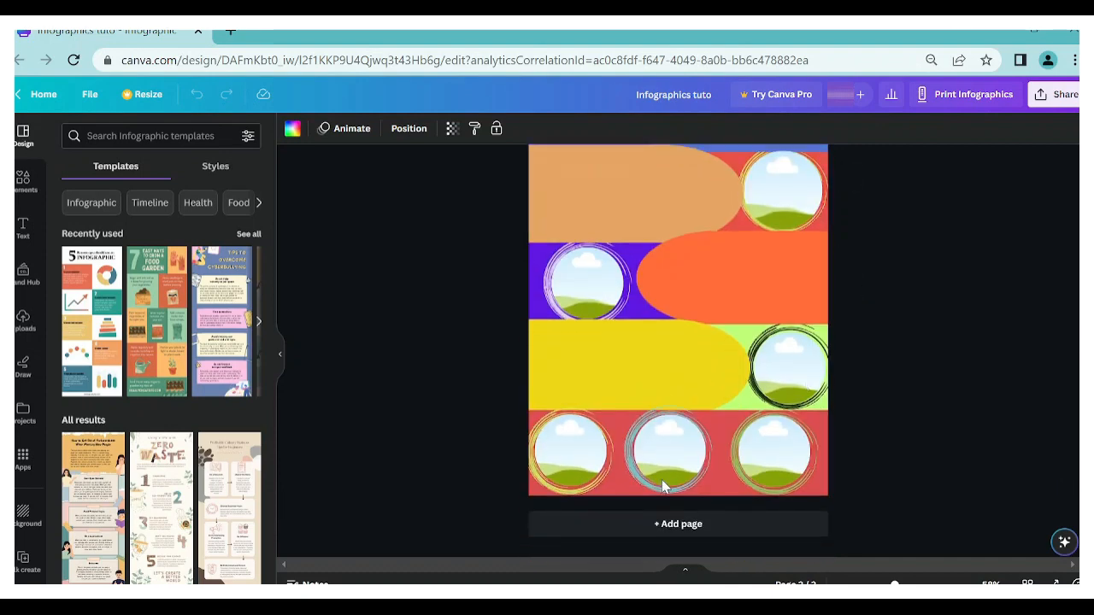
{"action": "scroll", "coordinate": [663, 461], "scroll_direction": "up", "scroll_amount": 8}
{"action": "scroll", "coordinate": [555, 366], "scroll_direction": "down", "scroll_amount": 2}
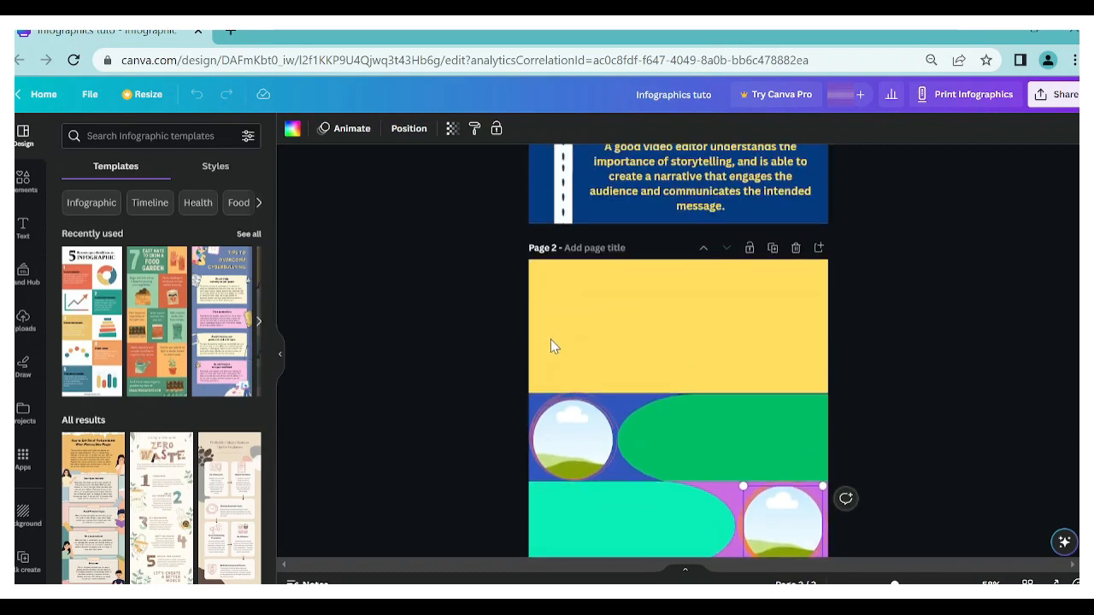
{"action": "scroll", "coordinate": [550, 346], "scroll_direction": "up", "scroll_amount": 3}
{"action": "scroll", "coordinate": [530, 368], "scroll_direction": "down", "scroll_amount": 2}
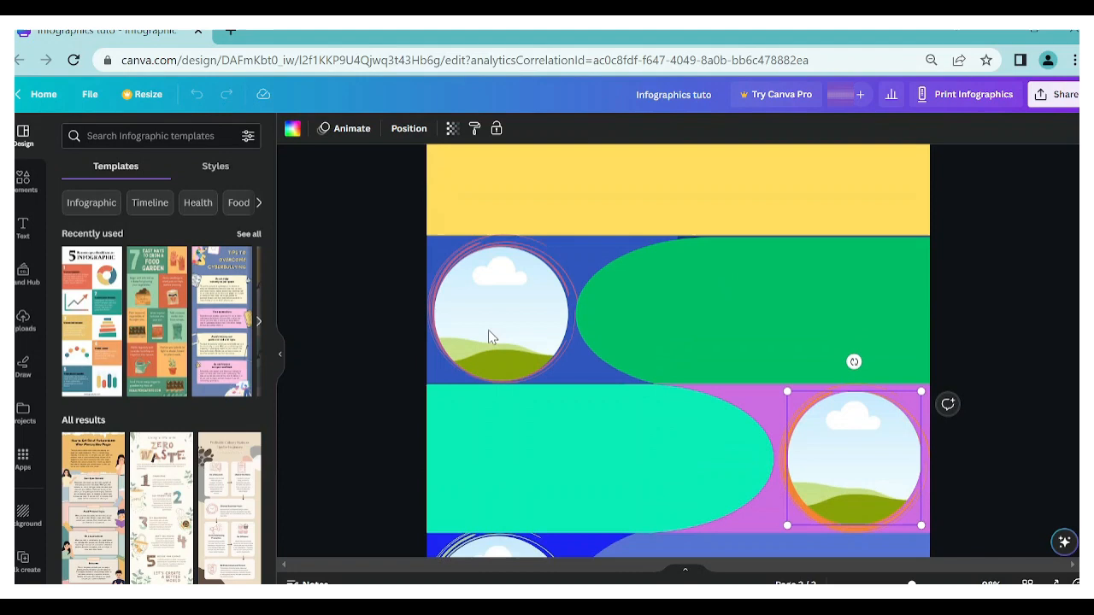
Move the circular frame beside the green banner off its ring graphic, inspect the ring, and put the frame back
{"action": "left_click", "coordinate": [437, 278]}
{"action": "left_click_drag", "start_coordinate": [504, 257], "coordinate": [544, 258]}
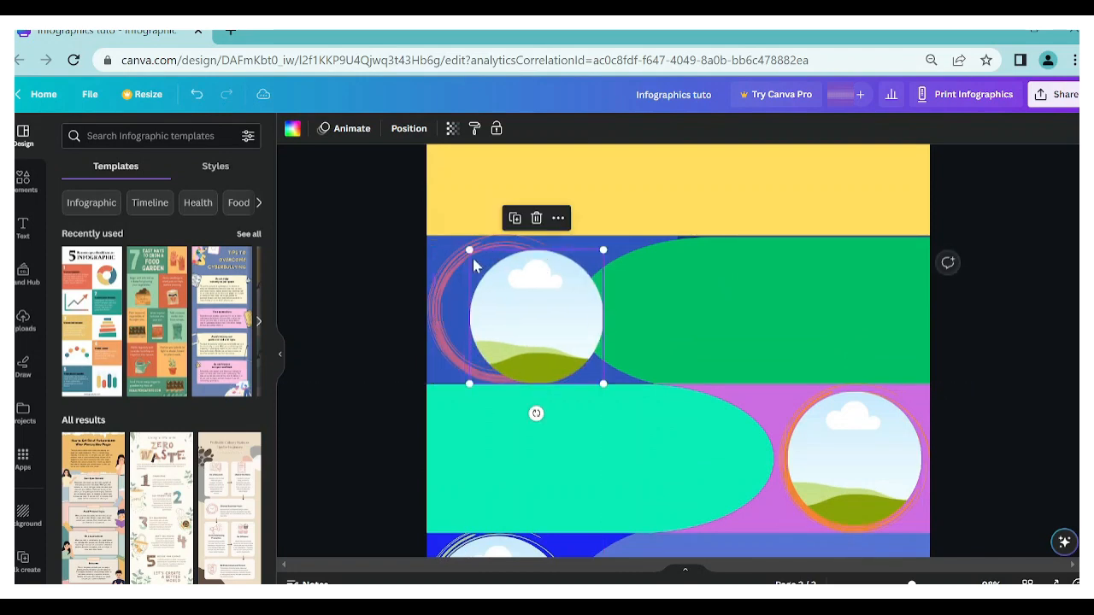
{"action": "left_click", "coordinate": [450, 267]}
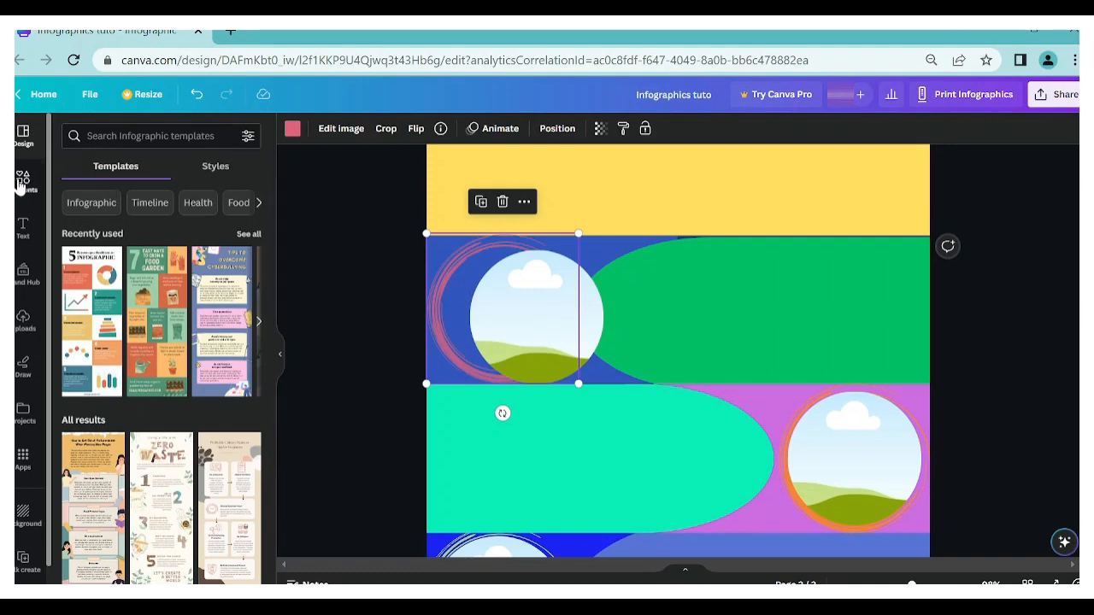
{"action": "left_click", "coordinate": [354, 249]}
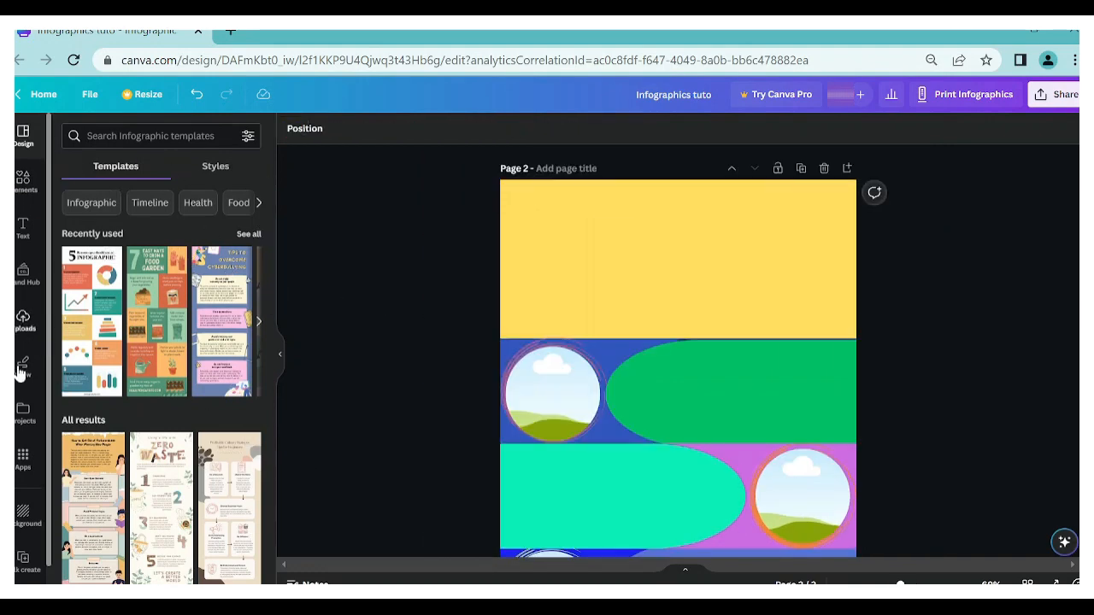
Add a heading text box to page 2 and set its font to Archivo Black
{"action": "left_click", "coordinate": [20, 241]}
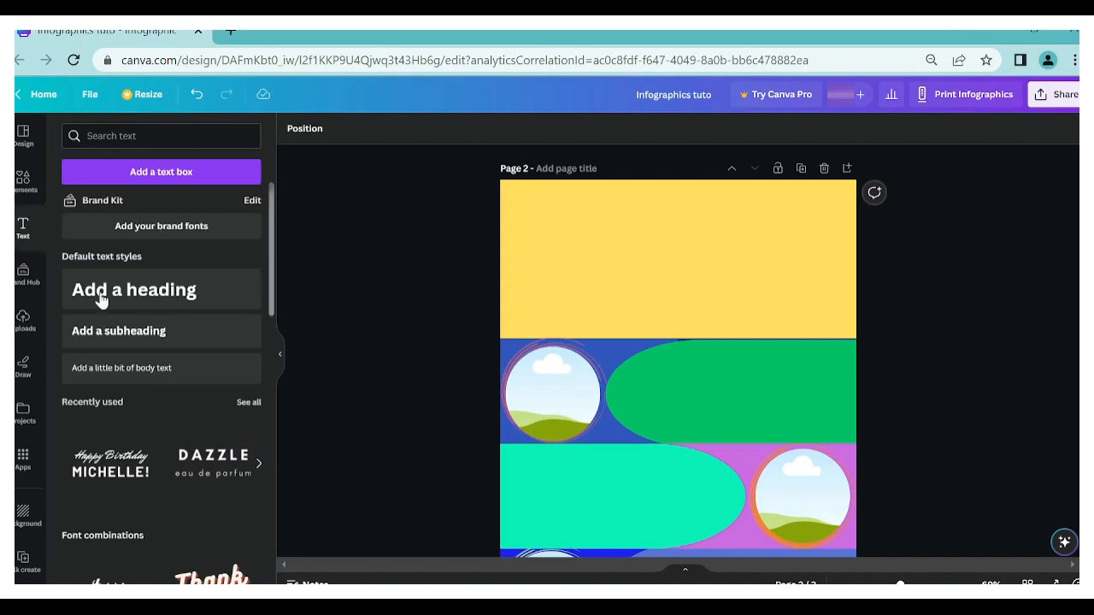
{"action": "left_click", "coordinate": [189, 284]}
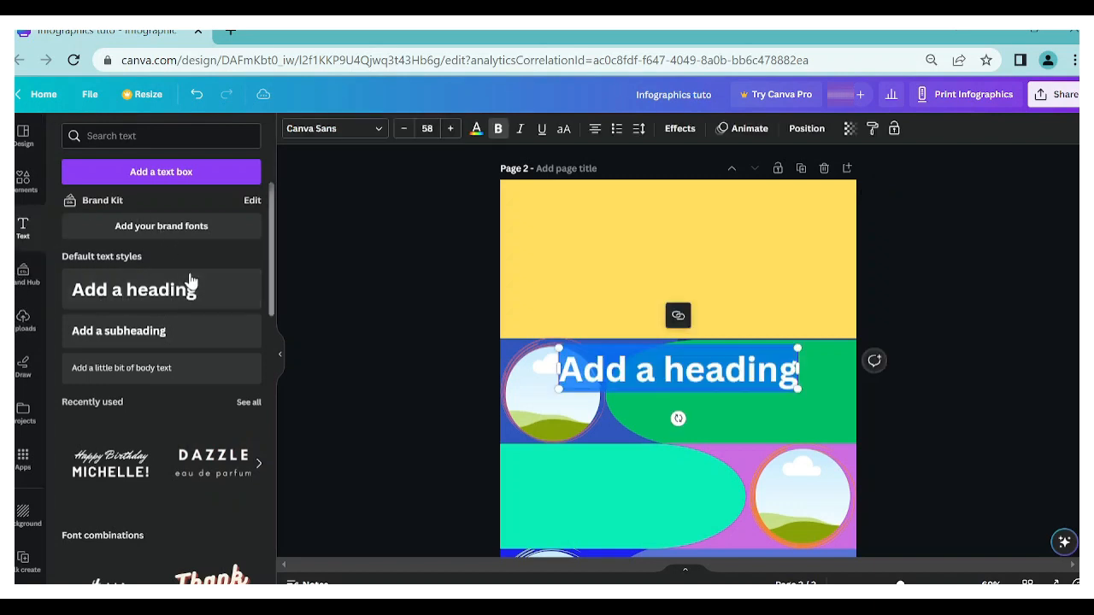
{"action": "left_click", "coordinate": [305, 127]}
{"action": "scroll", "coordinate": [137, 391], "scroll_direction": "down", "scroll_amount": 3}
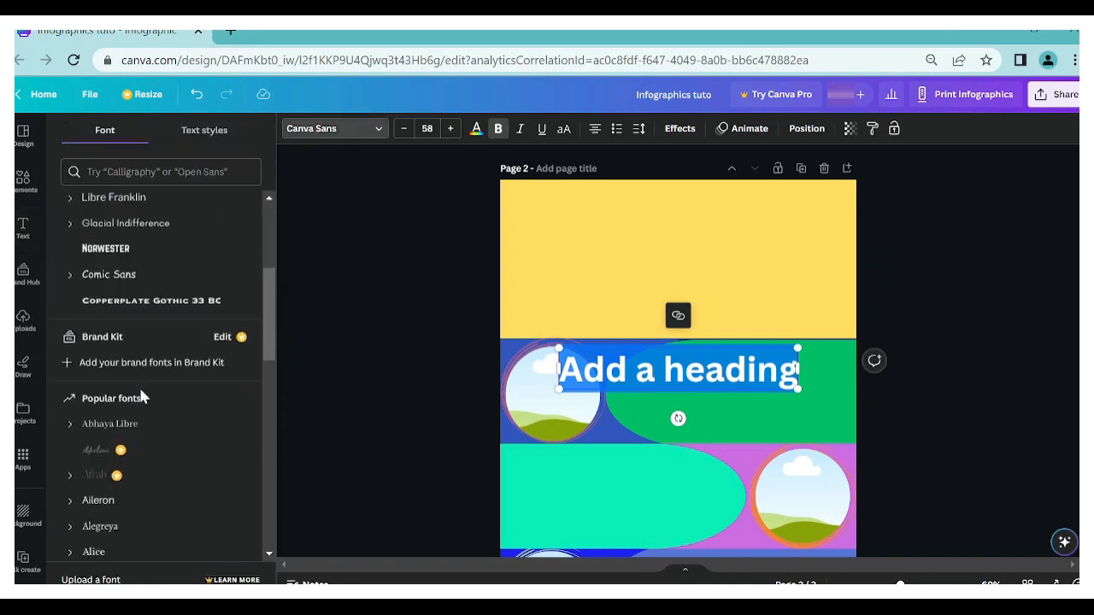
{"action": "left_click", "coordinate": [130, 304]}
{"action": "scroll", "coordinate": [135, 316], "scroll_direction": "down", "scroll_amount": 3}
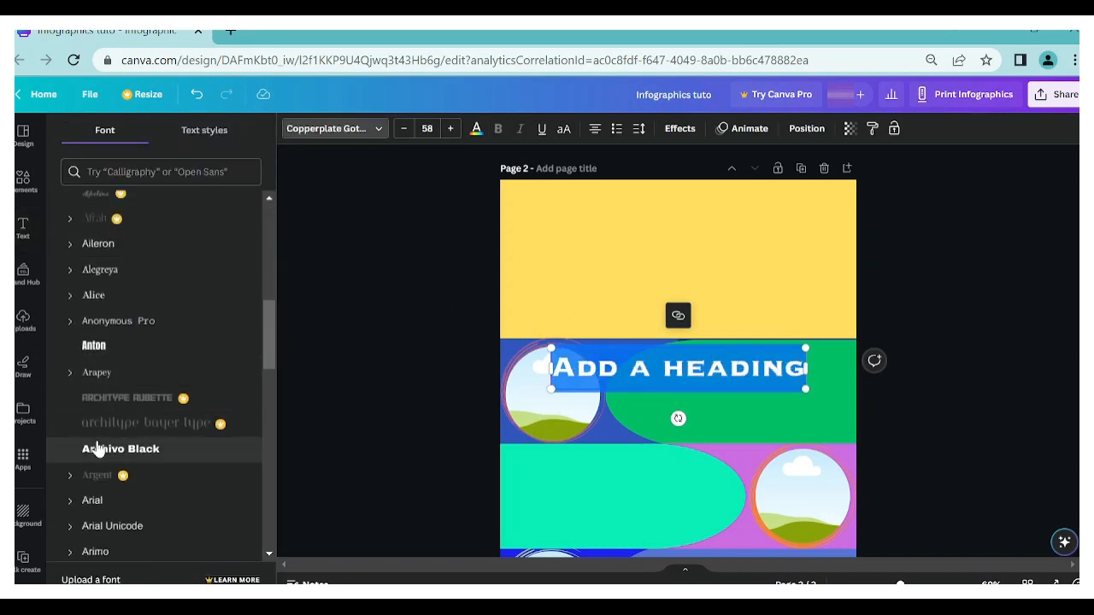
{"action": "left_click", "coordinate": [109, 449]}
Enter "WHAT MAKES A GOOD GRAPHIC DESIGNER?" as the heading and move it onto the yellow header area
{"action": "type", "text": "WHA"}
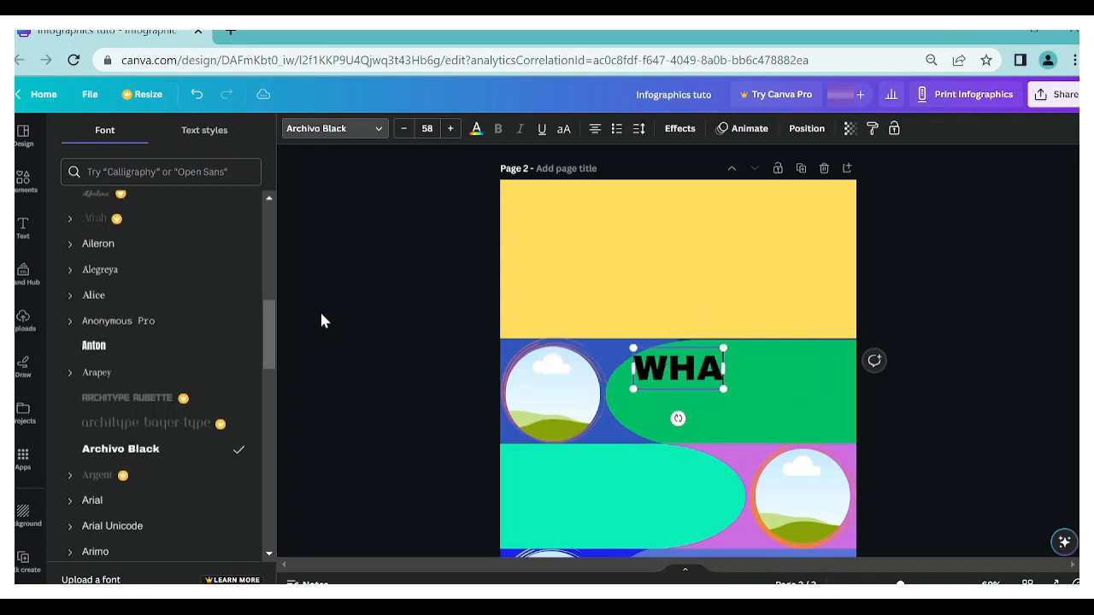
{"action": "type", "text": "T MAKES "}
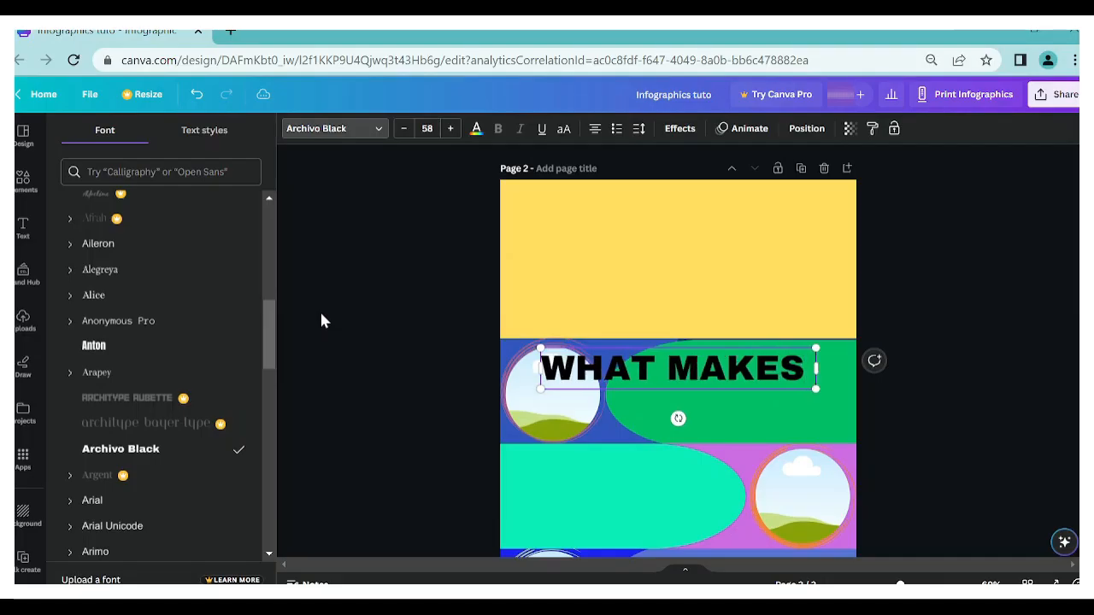
{"action": "type", "text": "A GOOD "}
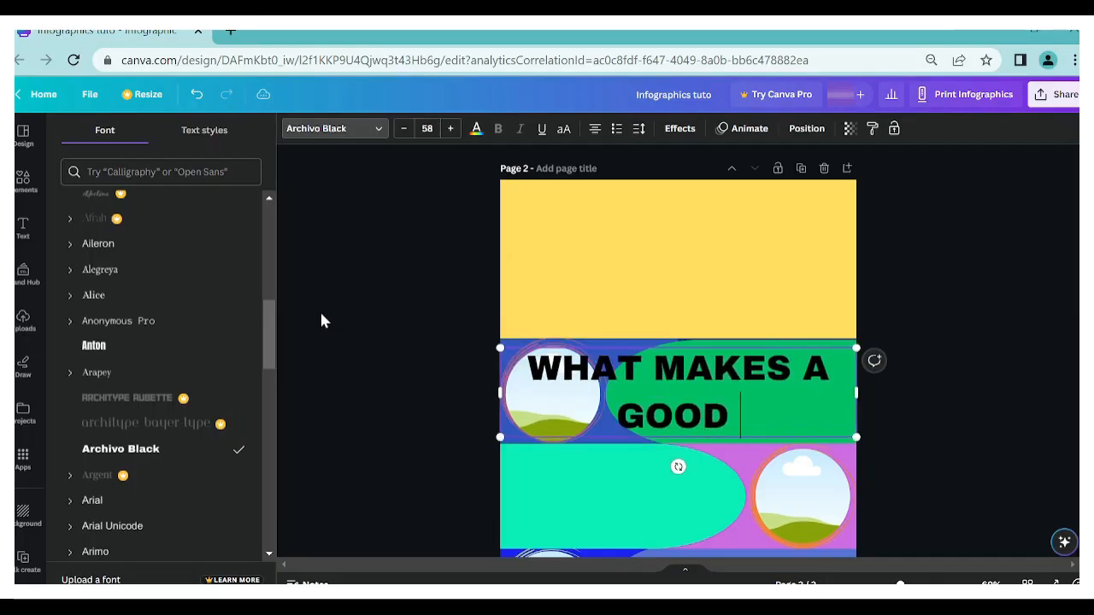
{"action": "type", "text": "GRAPHI"}
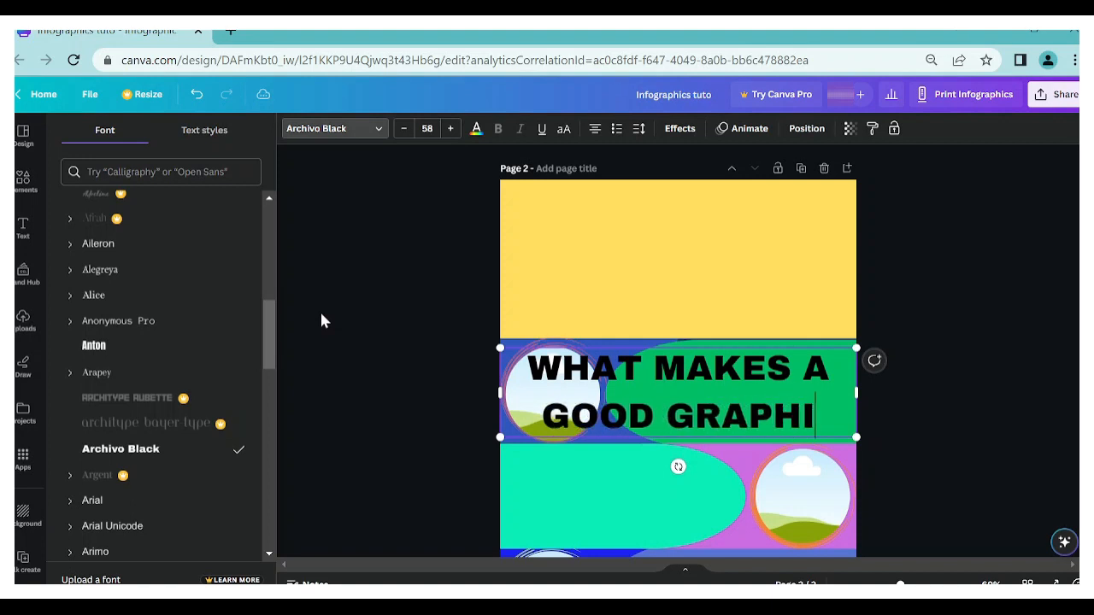
{"action": "type", "text": "C DESIGNER?"}
{"action": "left_click", "coordinate": [635, 416]}
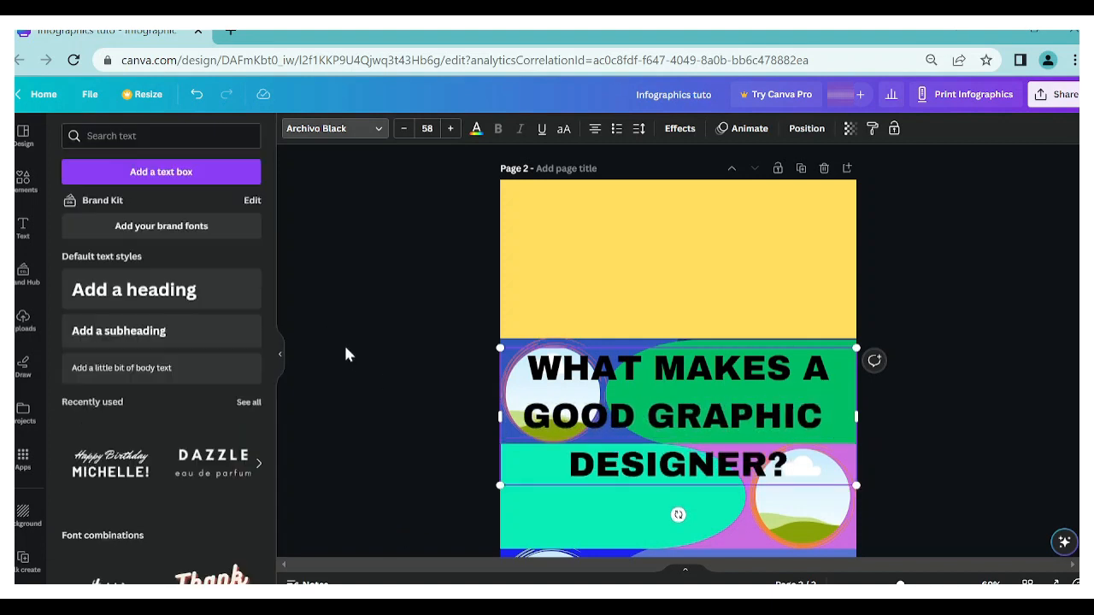
{"action": "left_click_drag", "start_coordinate": [645, 383], "coordinate": [629, 252]}
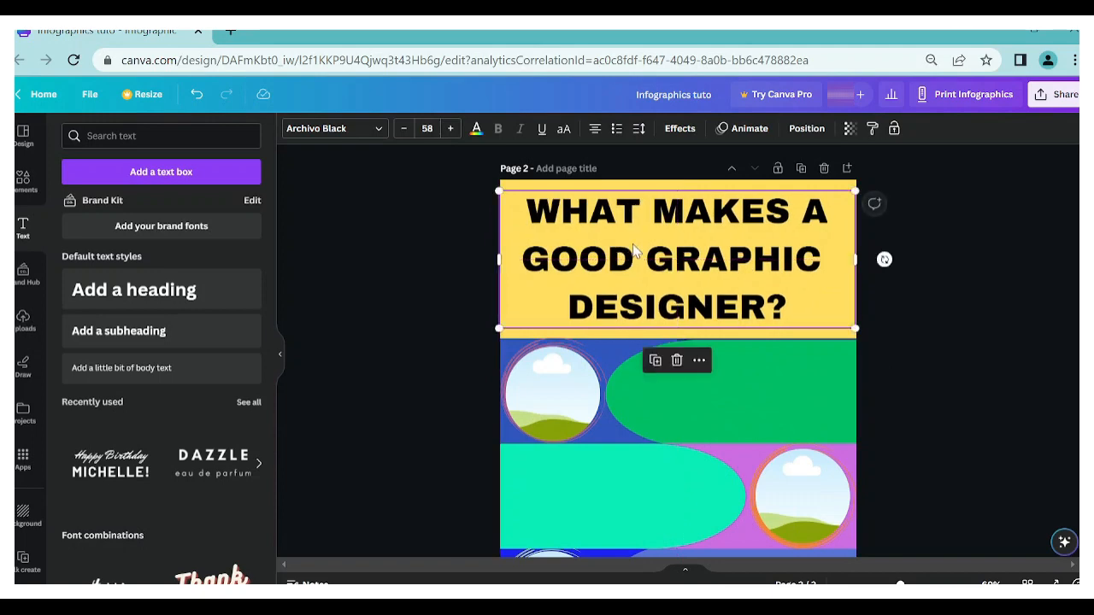
Apply the Shadow effect to the heading text
{"action": "left_click", "coordinate": [679, 128]}
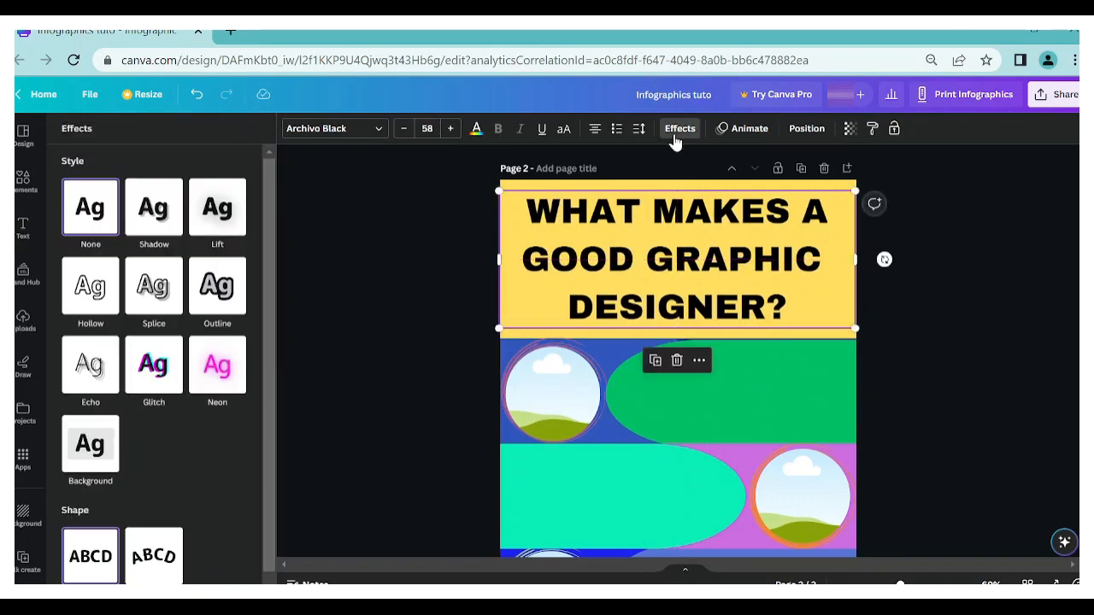
{"action": "left_click", "coordinate": [142, 227]}
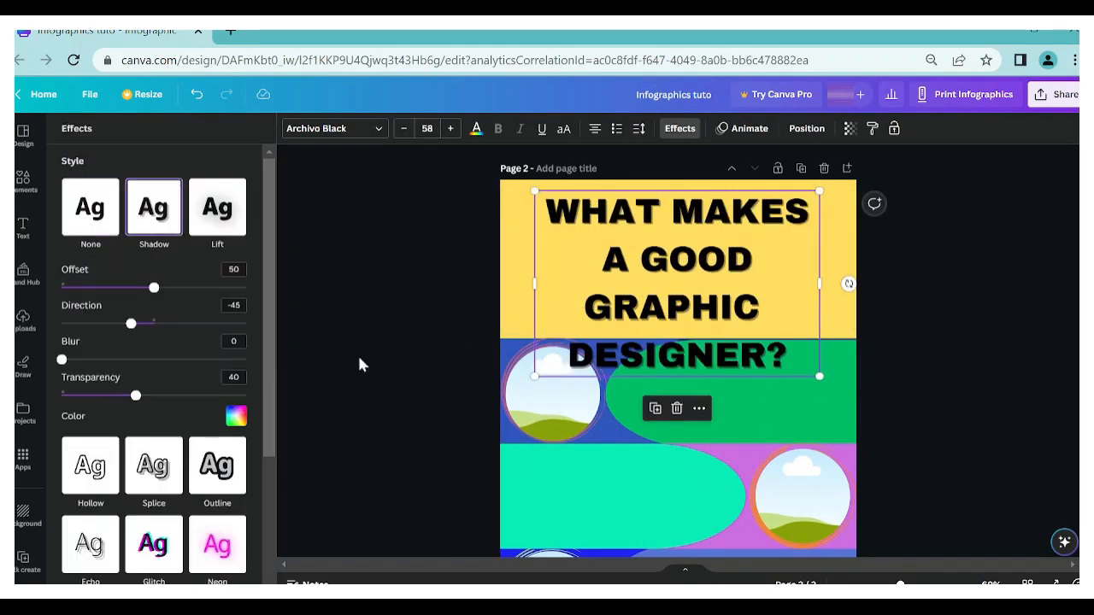
{"action": "left_click", "coordinate": [440, 260]}
Widen the heading's text box on both sides so the title fits on three lines, centred within the yellow header
{"action": "left_click", "coordinate": [631, 265]}
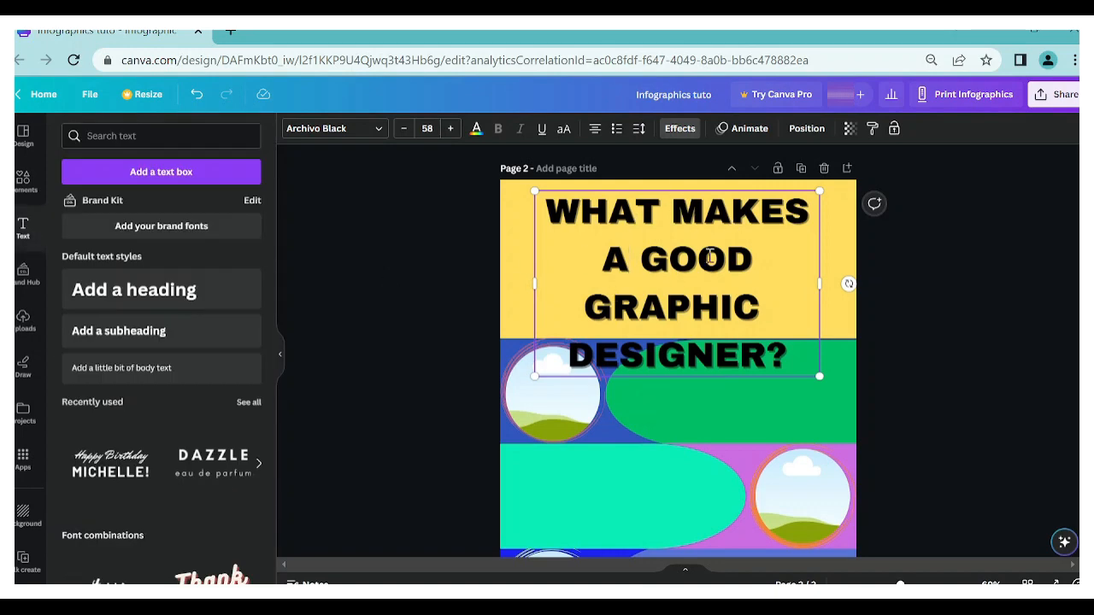
{"action": "left_click_drag", "start_coordinate": [530, 285], "coordinate": [510, 289]}
{"action": "left_click", "coordinate": [843, 263]}
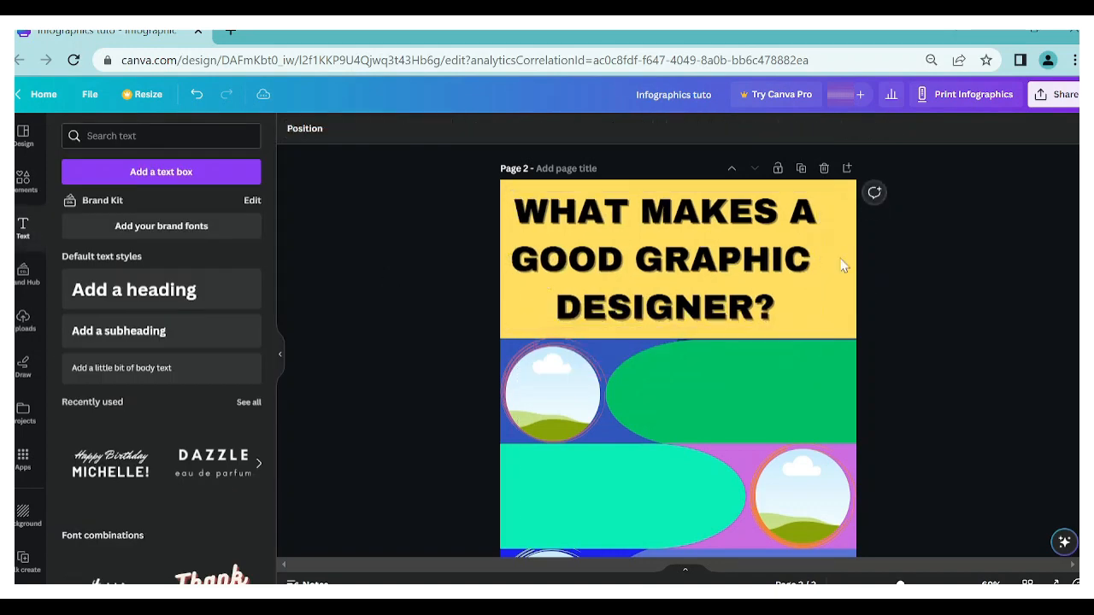
{"action": "left_click", "coordinate": [802, 262]}
{"action": "left_click_drag", "start_coordinate": [823, 259], "coordinate": [848, 264]}
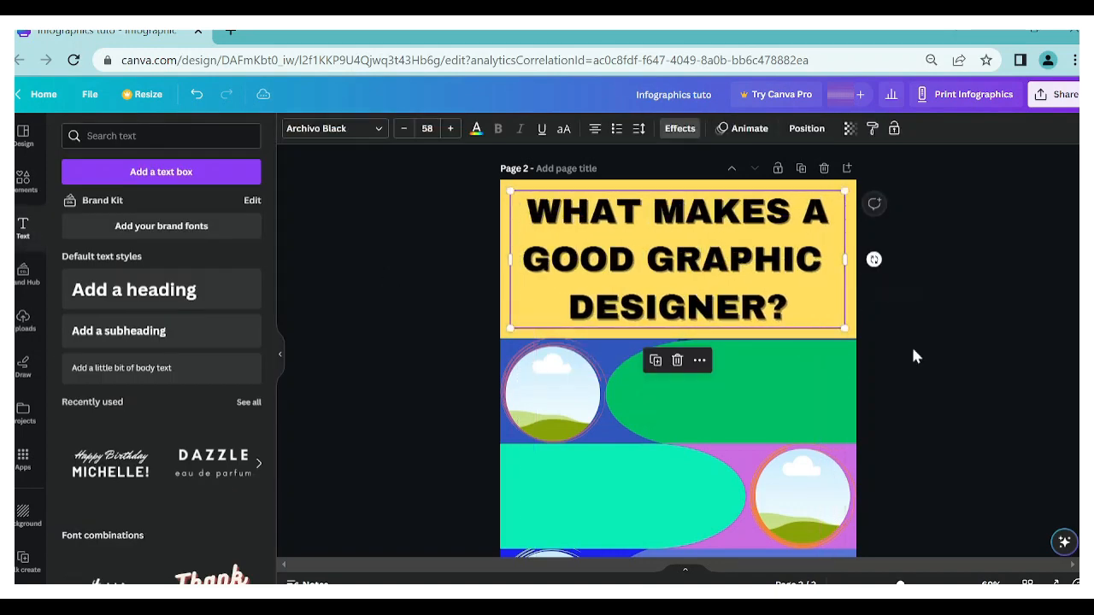
{"action": "left_click", "coordinate": [481, 317]}
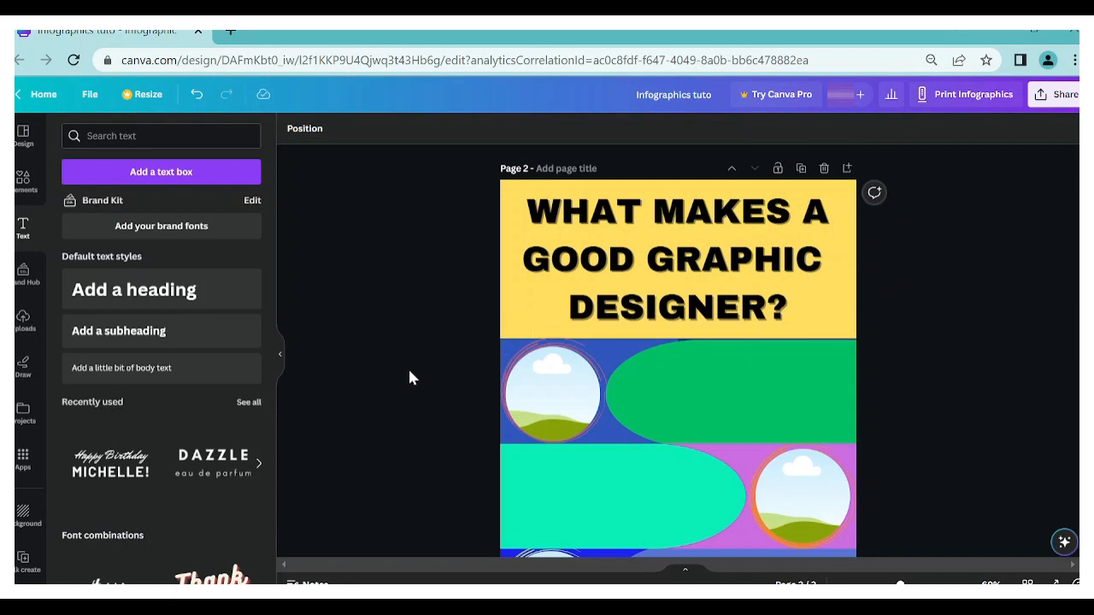
Check the start of the Notepad wording draft and add a heading reading "1." on the green shape of page 2
{"action": "scroll", "coordinate": [422, 388], "scroll_direction": "down", "scroll_amount": 2}
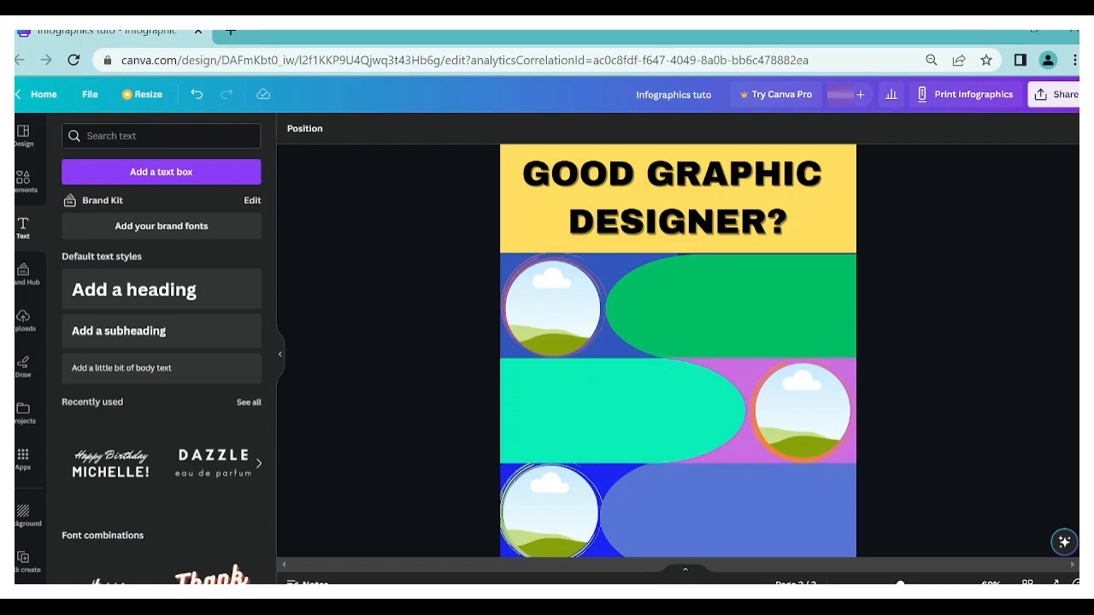
{"action": "key", "text": "alt+Tab"}
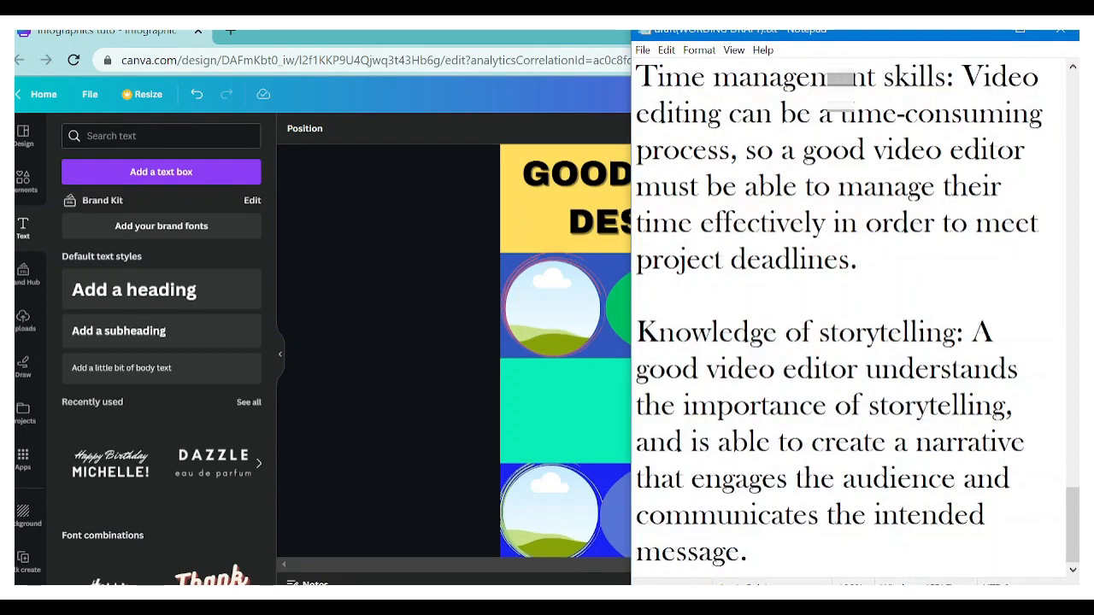
{"action": "scroll", "coordinate": [872, 257], "scroll_direction": "up", "scroll_amount": 10}
{"action": "scroll", "coordinate": [871, 254], "scroll_direction": "up", "scroll_amount": 6}
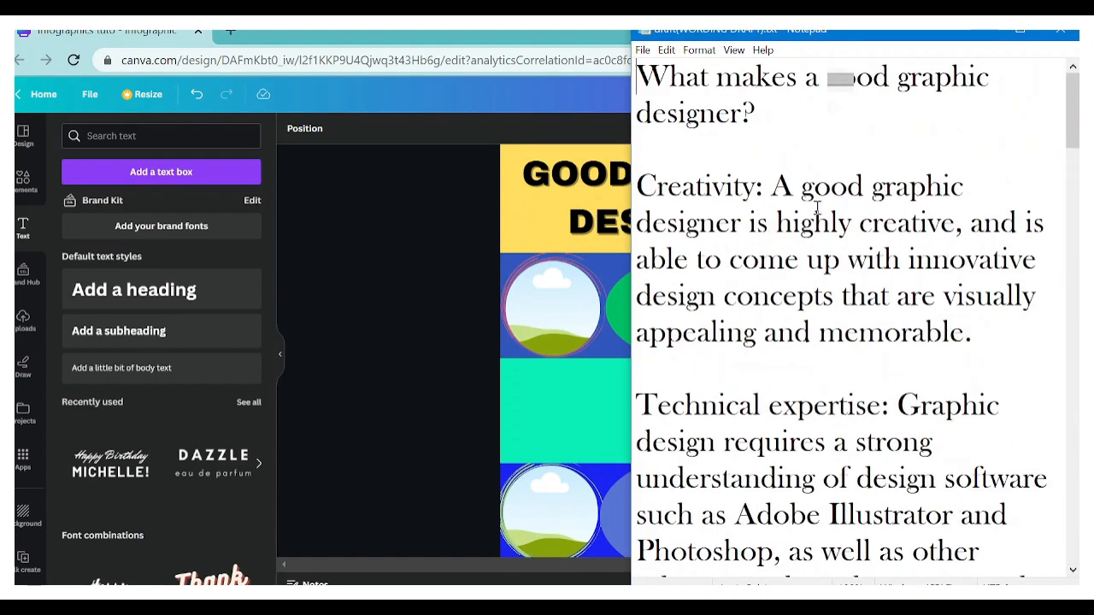
{"action": "key", "text": "alt+Tab"}
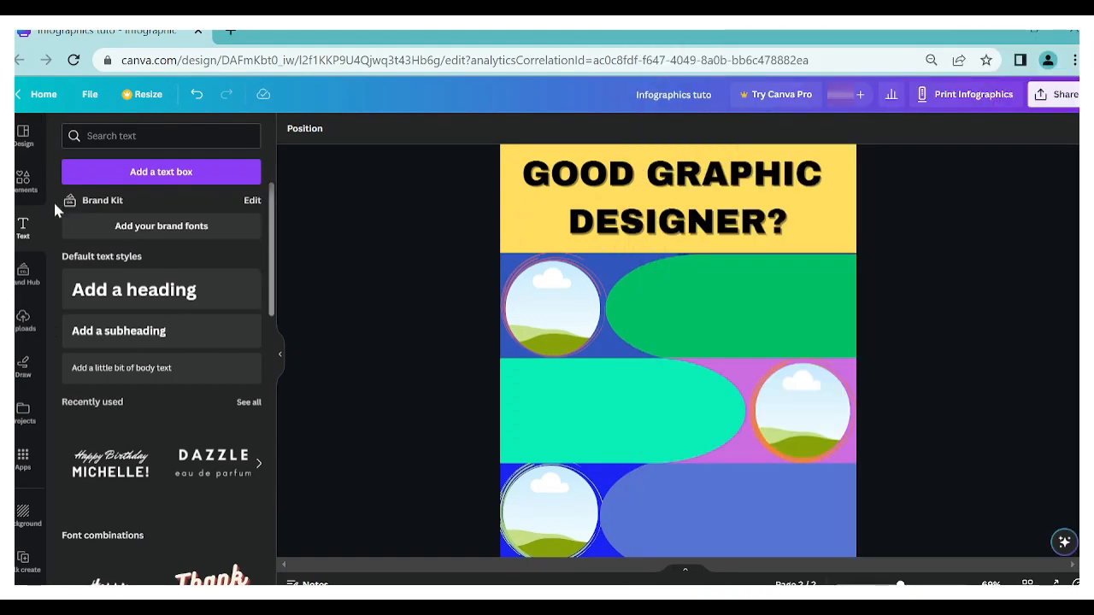
{"action": "left_click", "coordinate": [158, 295]}
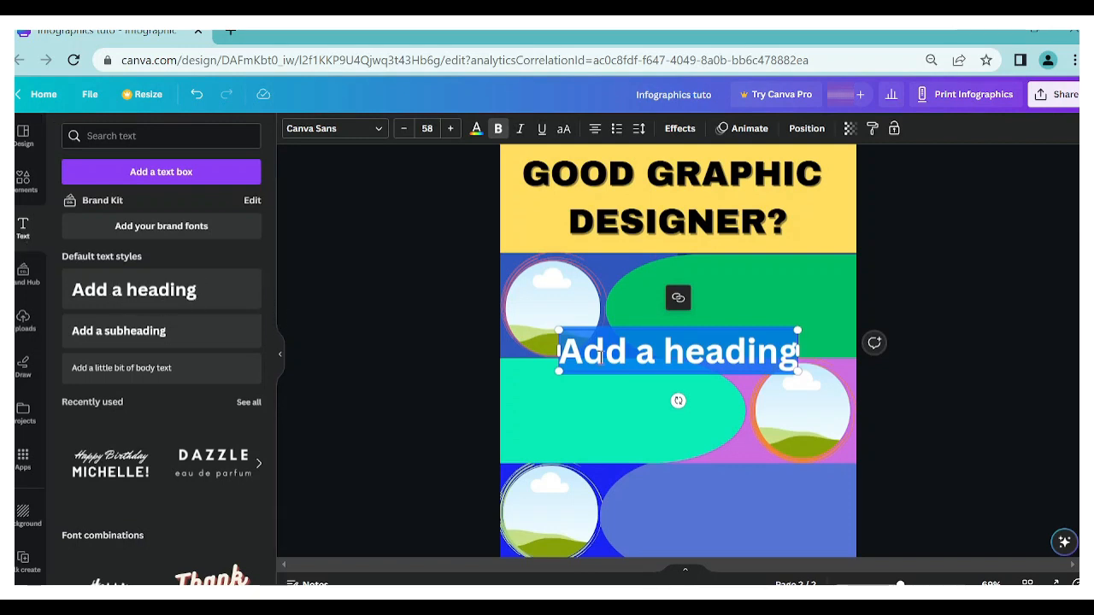
{"action": "type", "text": "1"}
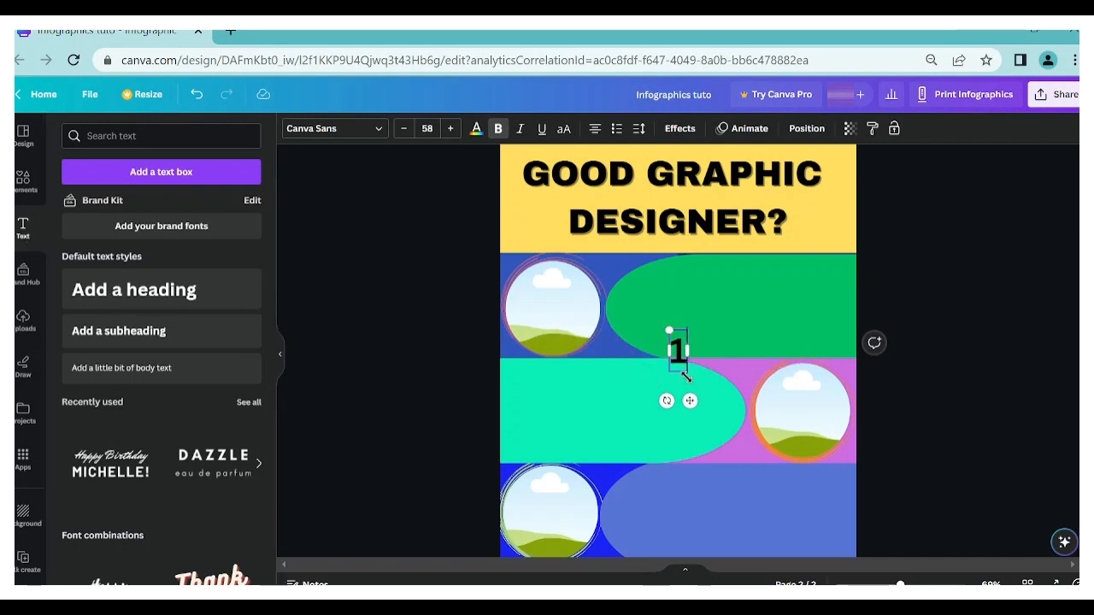
{"action": "type", "text": "."}
{"action": "left_click", "coordinate": [481, 367]}
{"action": "left_click", "coordinate": [676, 350]}
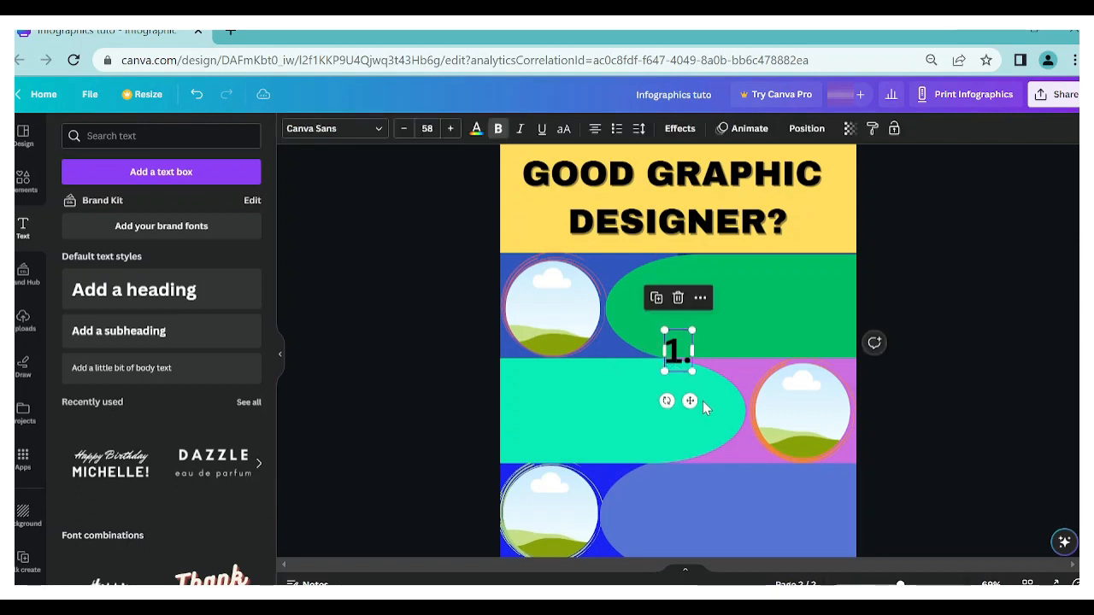
{"action": "left_click_drag", "start_coordinate": [686, 398], "coordinate": [673, 341]}
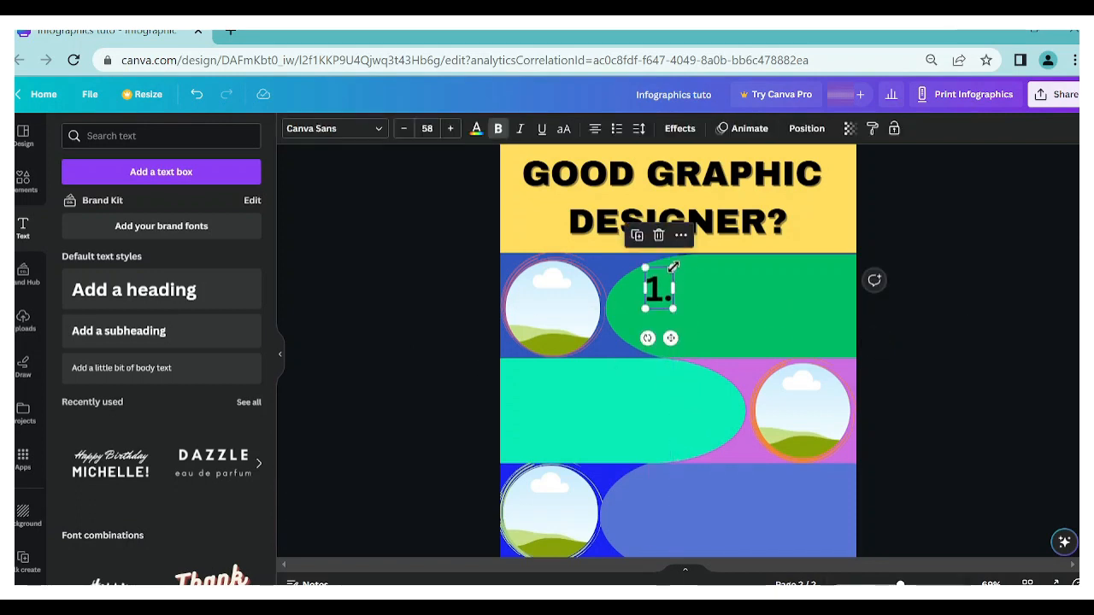
Shrink the "1." to font size 43.5, reposition it on the green shape and set its font to Arial Unicode
{"action": "left_click_drag", "start_coordinate": [673, 268], "coordinate": [666, 277]}
{"action": "left_click_drag", "start_coordinate": [667, 338], "coordinate": [693, 325]}
{"action": "left_click", "coordinate": [334, 129]}
{"action": "scroll", "coordinate": [125, 434], "scroll_direction": "down", "scroll_amount": 10}
{"action": "left_click", "coordinate": [114, 355]}
{"action": "left_click", "coordinate": [595, 333]}
Duplicate the "1.", replace the copy's text with "Creativity" from the Notepad draft and place it beside the number
{"action": "left_click", "coordinate": [633, 238]}
{"action": "key", "text": "alt+Tab"}
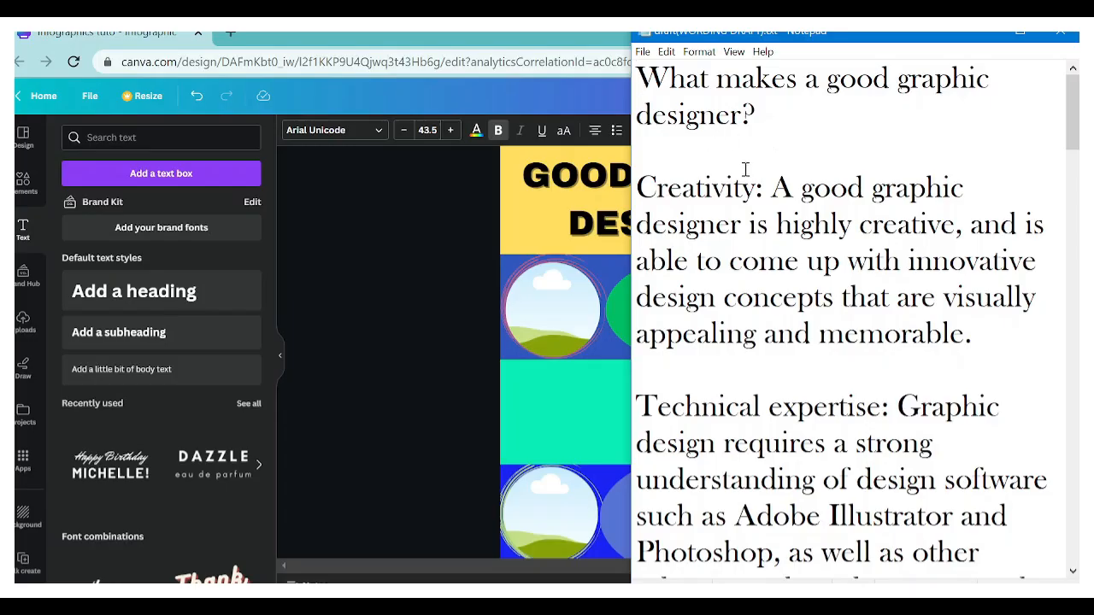
{"action": "left_click_drag", "start_coordinate": [757, 191], "coordinate": [628, 192]}
{"action": "key", "text": "ctrl+c"}
{"action": "left_click", "coordinate": [330, 302]}
{"action": "key", "text": "ctrl+v"}
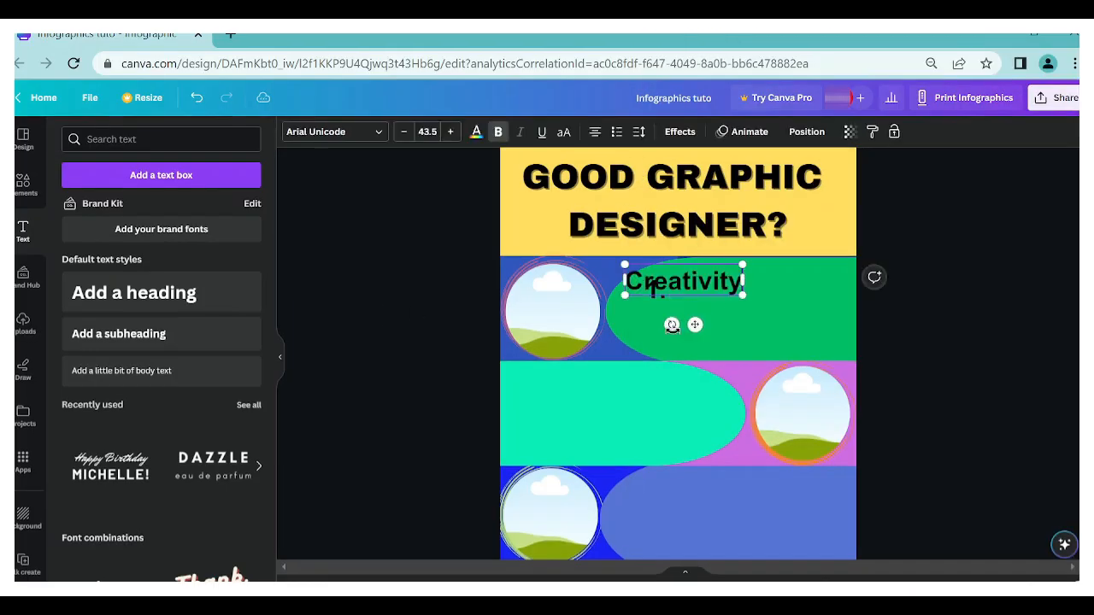
{"action": "left_click_drag", "start_coordinate": [693, 323], "coordinate": [742, 323]}
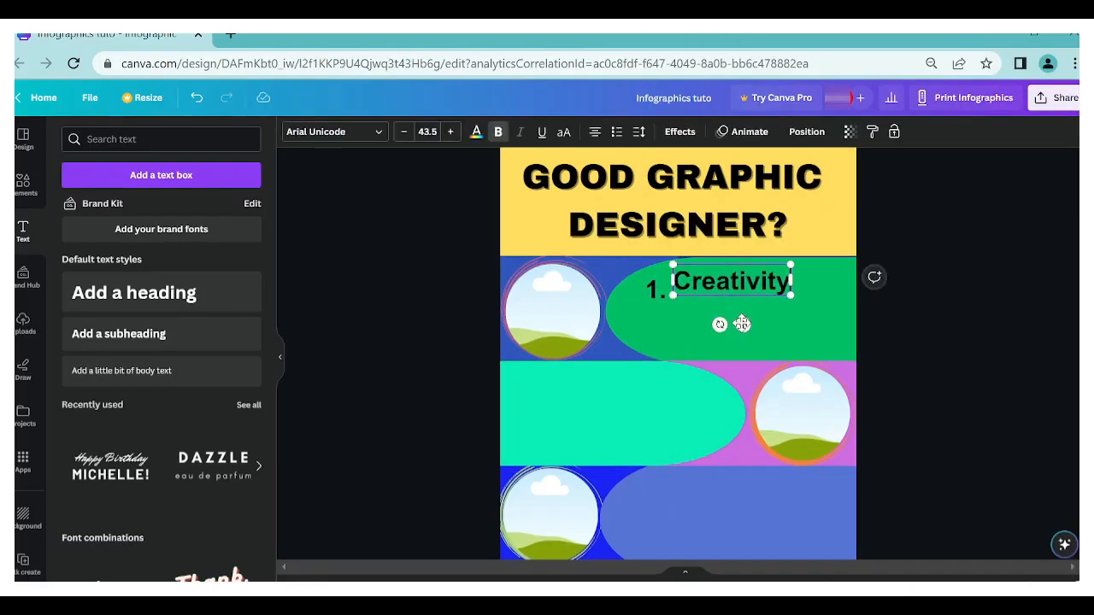
Widen the Creativity title's text box and set its font size to 33.5
{"action": "left_click_drag", "start_coordinate": [791, 281], "coordinate": [835, 282]}
{"action": "left_click", "coordinate": [427, 132]}
{"action": "type", "text": "33.5"}
{"action": "key", "text": "Return"}
Set the Creativity title to bold Bebas Neue and enlarge it to font size 38.7
{"action": "left_click", "coordinate": [333, 131]}
{"action": "scroll", "coordinate": [122, 451], "scroll_direction": "down", "scroll_amount": 3}
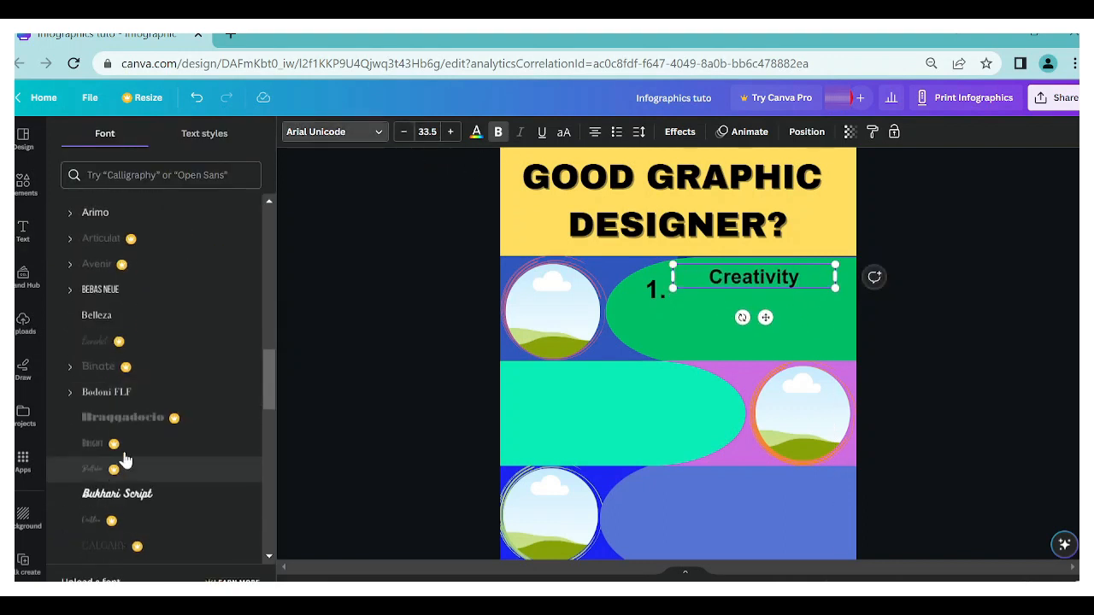
{"action": "left_click", "coordinate": [102, 289]}
{"action": "left_click", "coordinate": [97, 316]}
{"action": "left_click", "coordinate": [733, 284]}
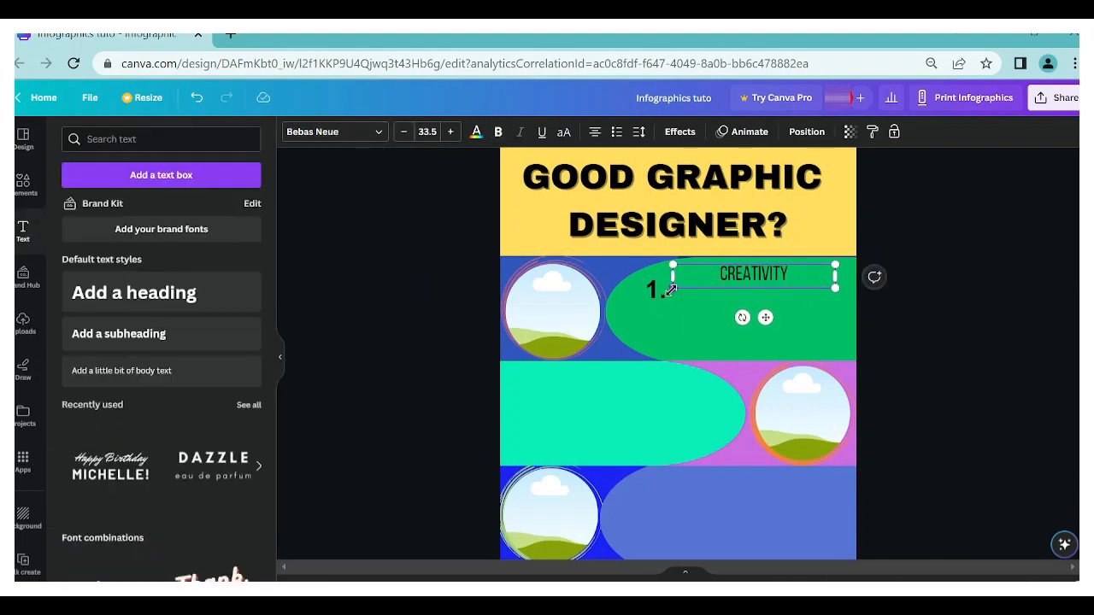
{"action": "left_click_drag", "start_coordinate": [673, 288], "coordinate": [666, 291]}
{"action": "left_click_drag", "start_coordinate": [835, 289], "coordinate": [849, 296]}
{"action": "left_click", "coordinate": [758, 275]}
{"action": "left_click", "coordinate": [499, 132]}
Duplicate the Creativity title and place the copy directly beneath it on the green shape
{"action": "left_click", "coordinate": [906, 256]}
{"action": "left_click_drag", "start_coordinate": [779, 275], "coordinate": [776, 276]}
{"action": "left_click", "coordinate": [739, 235]}
{"action": "left_click_drag", "start_coordinate": [776, 329], "coordinate": [769, 366]}
Change the font of the "1." to Bebas Neue
{"action": "left_click", "coordinate": [652, 289]}
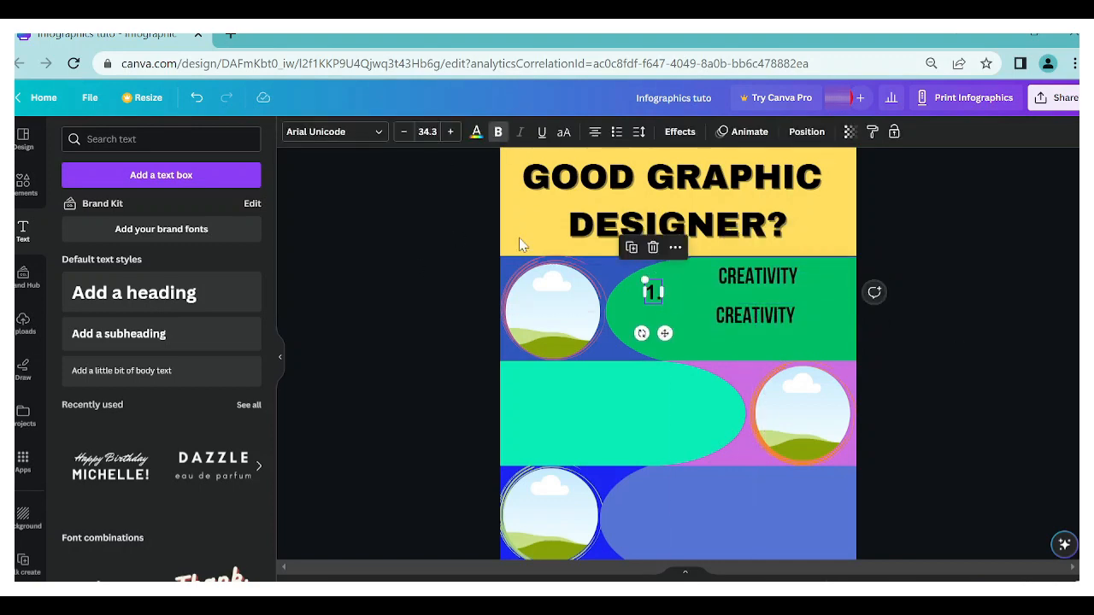
{"action": "left_click", "coordinate": [334, 132]}
{"action": "left_click", "coordinate": [117, 314]}
{"action": "left_click", "coordinate": [445, 312]}
{"action": "left_click", "coordinate": [655, 290]}
Replace the lower Creativity copy's text with the creativity description from the Notepad draft
{"action": "left_click", "coordinate": [755, 315]}
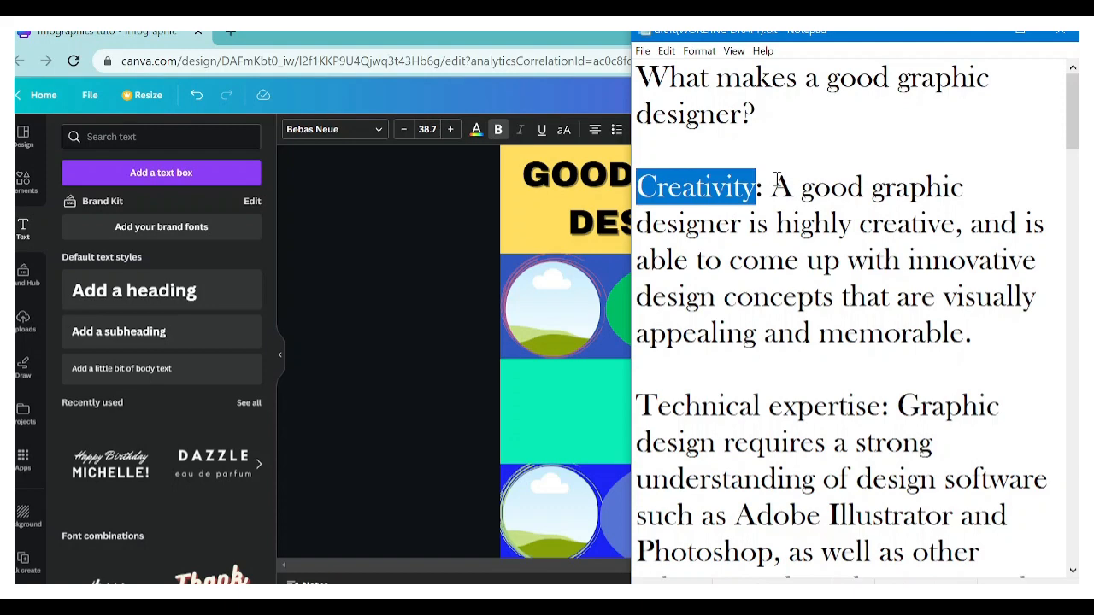
{"action": "left_click_drag", "start_coordinate": [773, 186], "coordinate": [935, 350]}
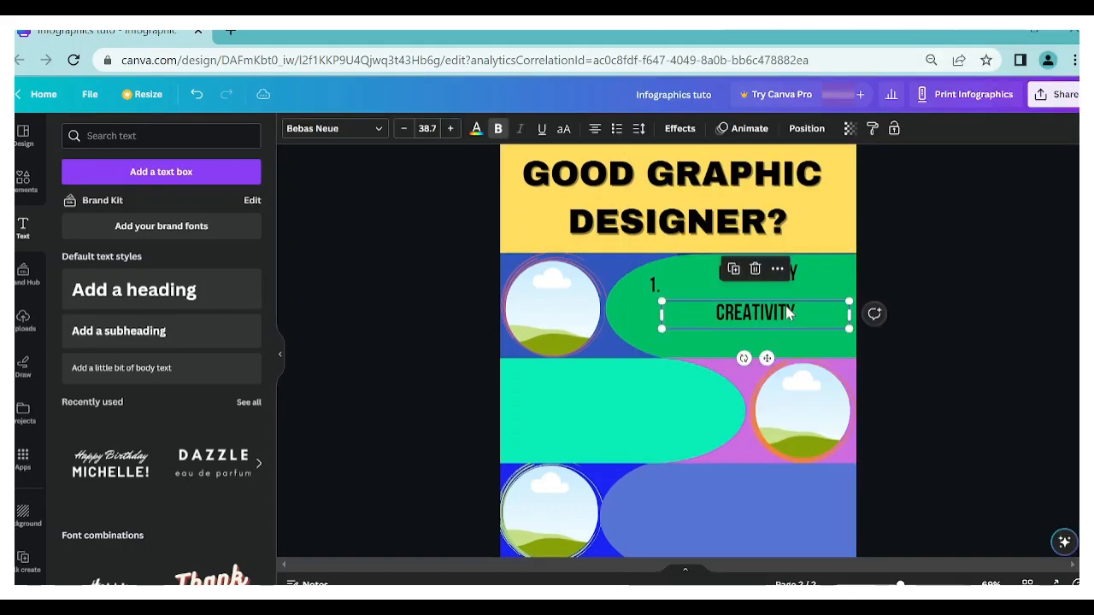
{"action": "key", "text": "ctrl+v"}
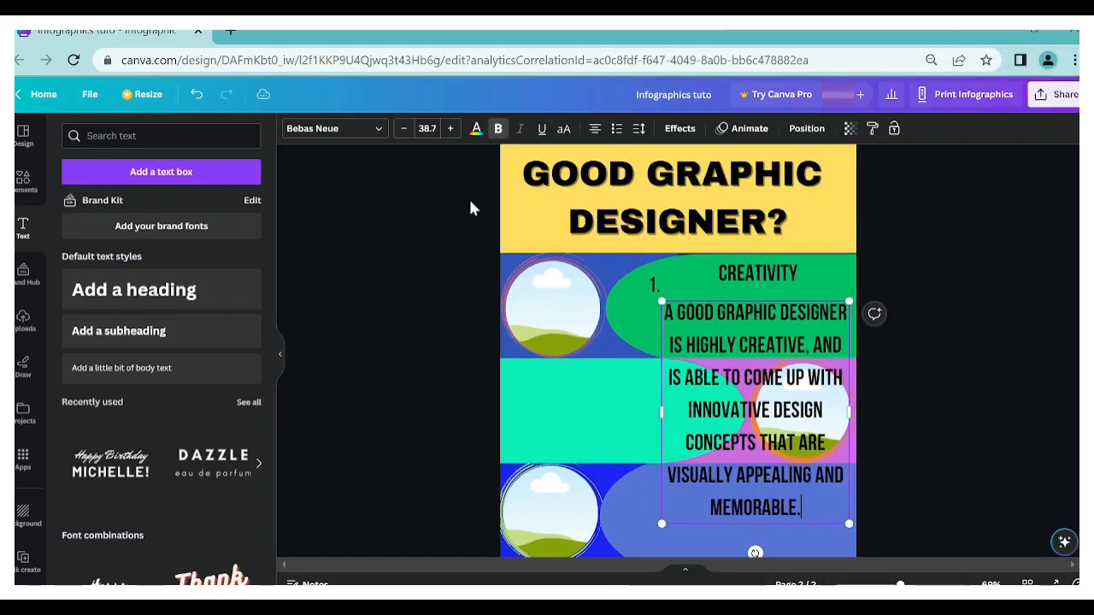
Reduce the creativity description to font size 19.7 and fit it under the title within the green shape
{"action": "left_click", "coordinate": [404, 129]}
{"action": "left_click", "coordinate": [403, 129]}
{"action": "left_click", "coordinate": [405, 129]}
{"action": "left_click_drag", "start_coordinate": [726, 319], "coordinate": [730, 310]}
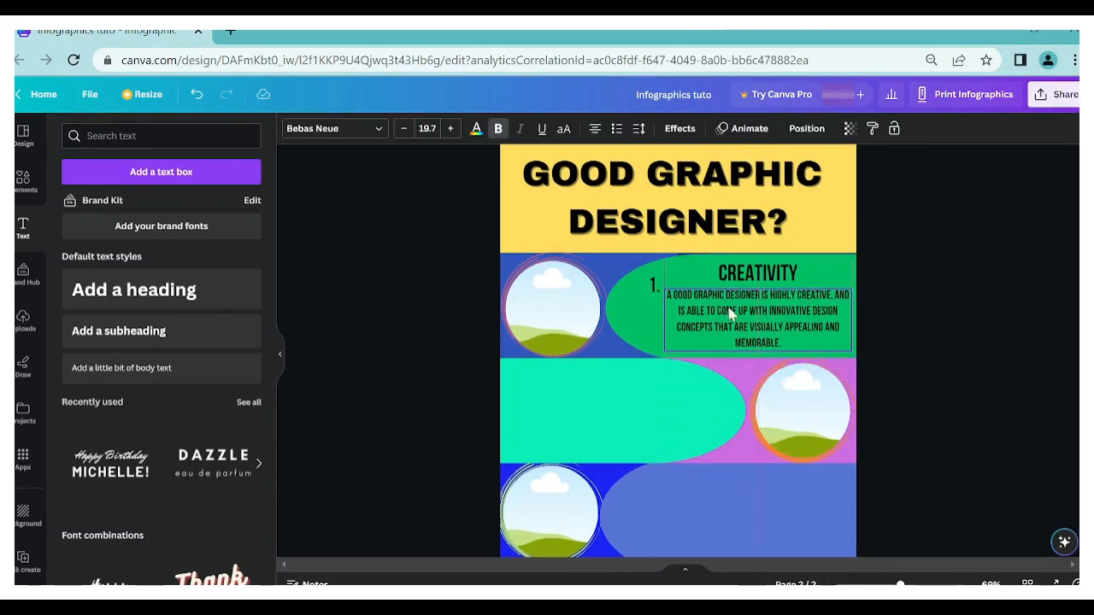
{"action": "left_click", "coordinate": [974, 363]}
Try the Copperplate Gothic font on the creativity description
{"action": "double_click", "coordinate": [755, 316]}
{"action": "left_click", "coordinate": [333, 128]}
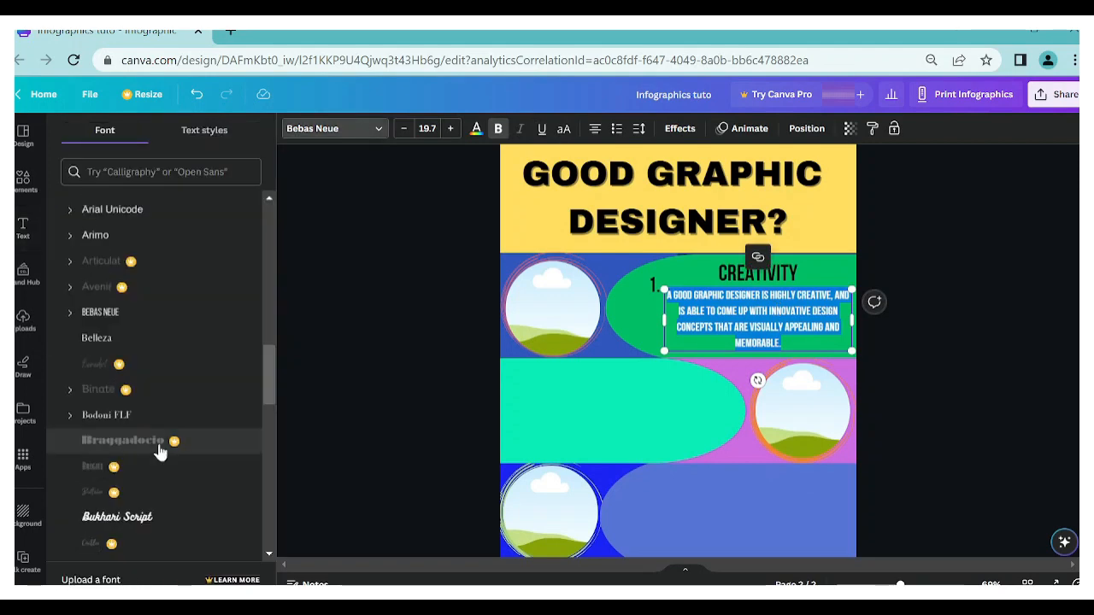
{"action": "scroll", "coordinate": [159, 452], "scroll_direction": "down", "scroll_amount": 5}
{"action": "scroll", "coordinate": [166, 469], "scroll_direction": "down", "scroll_amount": 2}
{"action": "left_click", "coordinate": [191, 405]}
Widen the creativity description's text box, try the Gagalin font on it and set the font back to Bebas Neue
{"action": "left_click_drag", "start_coordinate": [664, 320], "coordinate": [687, 324]}
{"action": "left_click", "coordinate": [461, 325]}
{"action": "left_click", "coordinate": [686, 325]}
{"action": "left_click", "coordinate": [334, 128]}
{"action": "scroll", "coordinate": [105, 444], "scroll_direction": "down", "scroll_amount": 2}
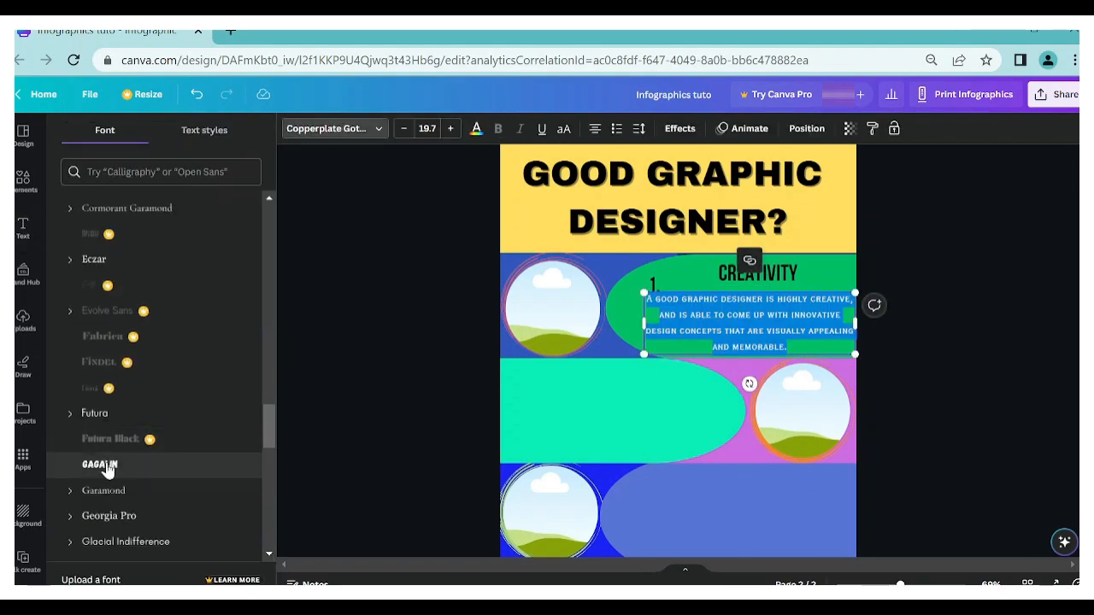
{"action": "left_click", "coordinate": [105, 464]}
{"action": "scroll", "coordinate": [108, 386], "scroll_direction": "up", "scroll_amount": 10}
{"action": "scroll", "coordinate": [115, 402], "scroll_direction": "up", "scroll_amount": 1}
{"action": "left_click", "coordinate": [115, 260]}
{"action": "left_click", "coordinate": [376, 386]}
Move the creativity description slightly lower, make it bold and enlarge it to font size 20.4
{"action": "left_click_drag", "start_coordinate": [730, 311], "coordinate": [730, 318]}
{"action": "left_click", "coordinate": [730, 318]}
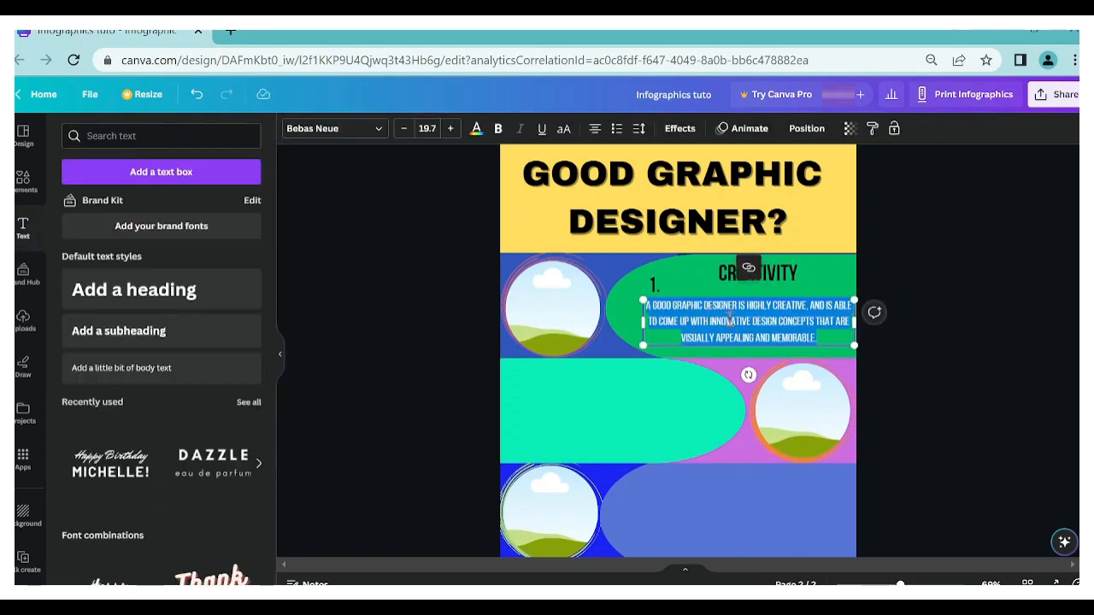
{"action": "left_click", "coordinate": [499, 128]}
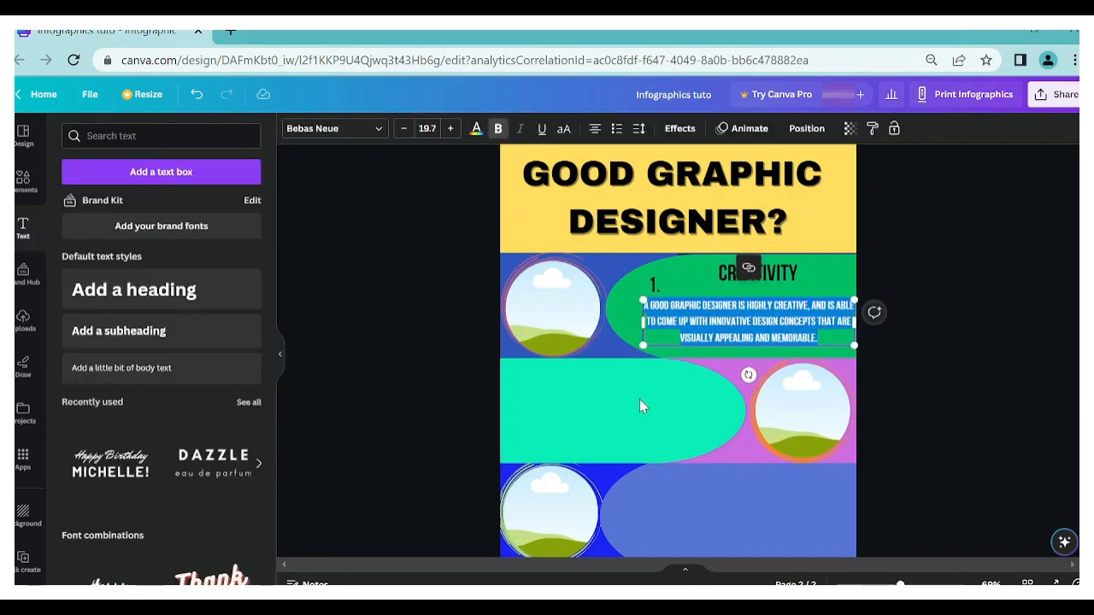
{"action": "left_click_drag", "start_coordinate": [640, 351], "coordinate": [527, 420]}
{"action": "left_click", "coordinate": [772, 291]}
Duplicate the "1." onto the turquoise shape and change the copy to "2"
{"action": "left_click", "coordinate": [655, 285]}
{"action": "key", "text": "ctrl+d"}
{"action": "double_click", "coordinate": [710, 410]}
{"action": "type", "text": "2"}
Duplicate the Creativity title beside the "2" and replace the copy's text with "Technical expertise" from the Notepad draft
{"action": "left_click", "coordinate": [744, 275]}
{"action": "key", "text": "ctrl+d"}
{"action": "left_click_drag", "start_coordinate": [776, 327], "coordinate": [608, 426]}
{"action": "left_click_drag", "start_coordinate": [608, 426], "coordinate": [610, 423]}
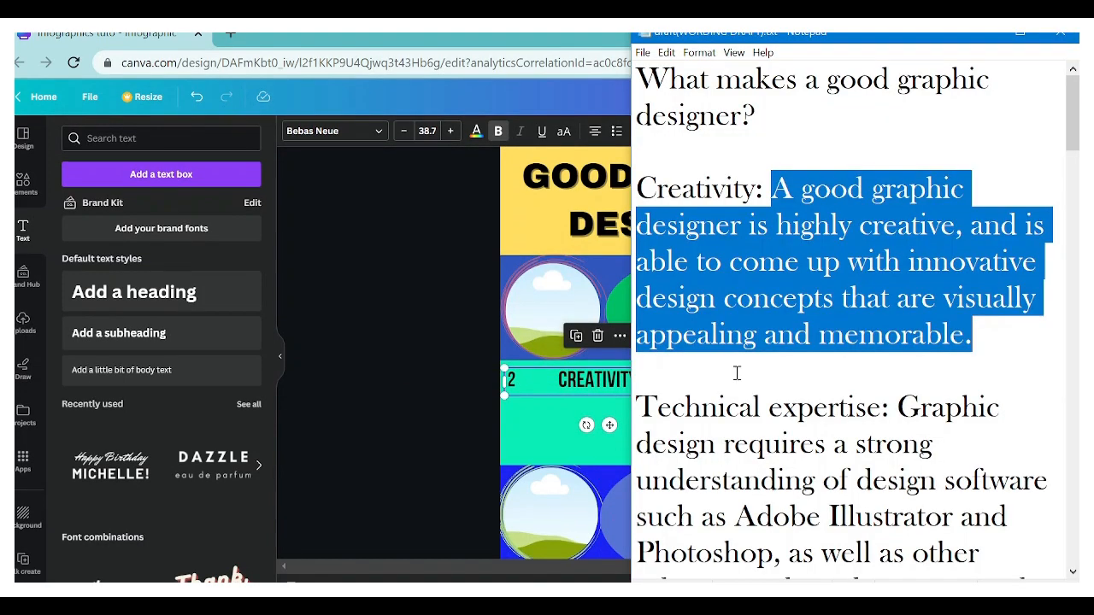
{"action": "left_click_drag", "start_coordinate": [888, 407], "coordinate": [637, 408]}
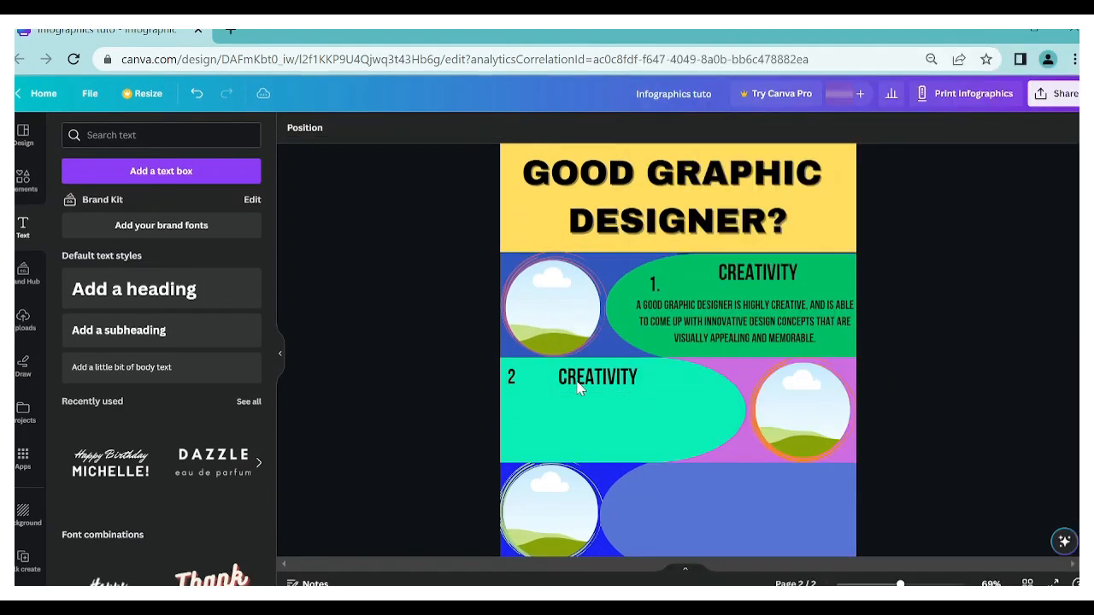
{"action": "double_click", "coordinate": [578, 389]}
{"action": "key", "text": "ctrl+v"}
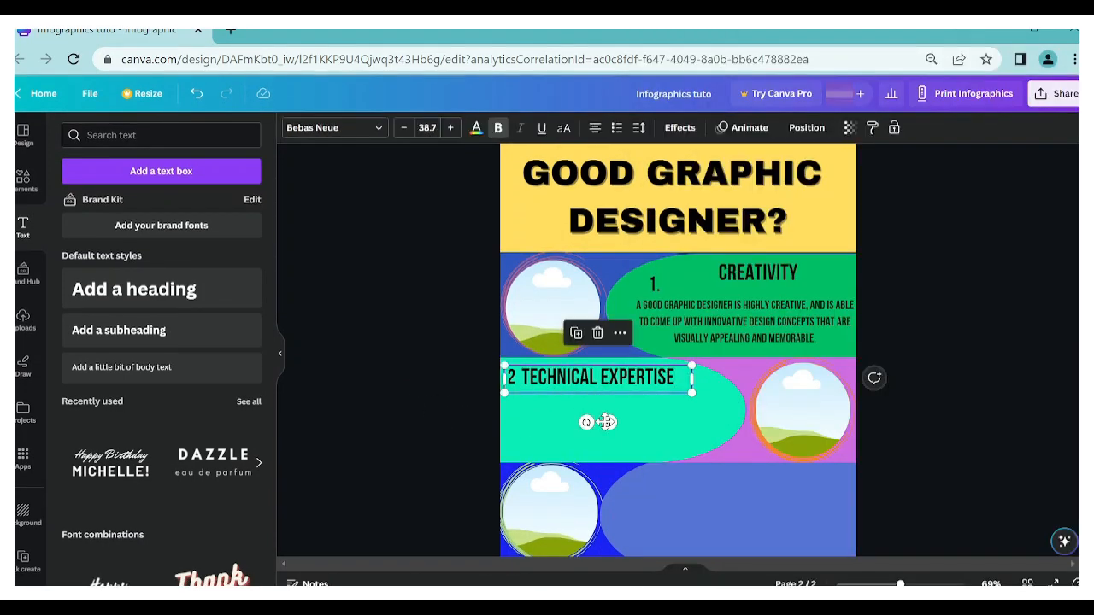
Duplicate the creativity description under Technical Expertise and replace its text with the technical expertise paragraph from the Notepad draft
{"action": "left_click", "coordinate": [771, 314]}
{"action": "key", "text": "ctrl+d"}
{"action": "left_click_drag", "start_coordinate": [772, 316], "coordinate": [646, 415]}
{"action": "left_click", "coordinate": [496, 596]}
{"action": "scroll", "coordinate": [789, 362], "scroll_direction": "down", "scroll_amount": 2}
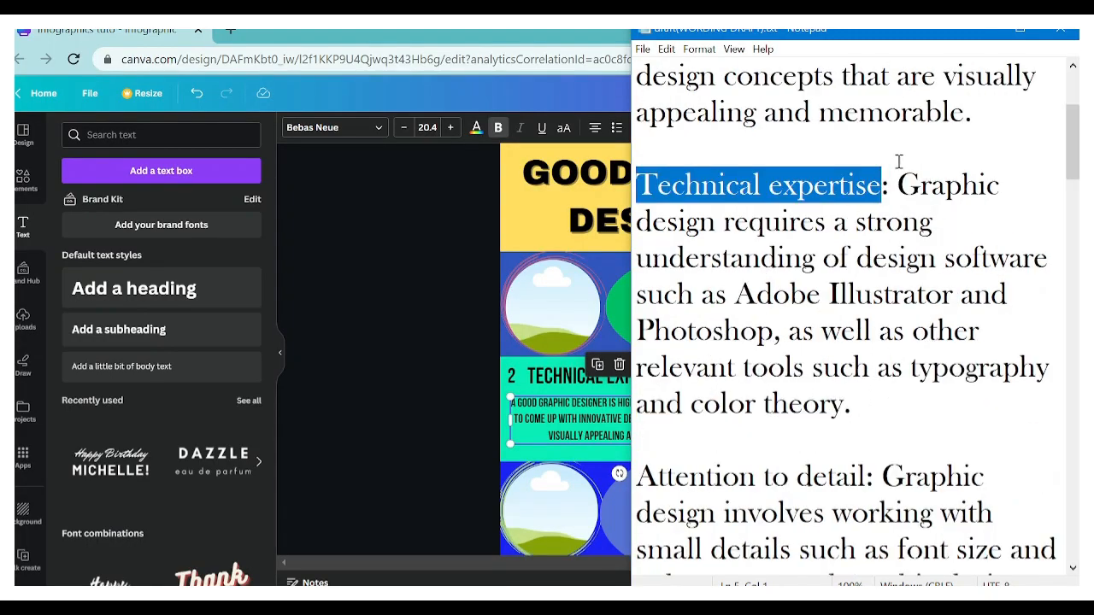
{"action": "left_click_drag", "start_coordinate": [898, 164], "coordinate": [923, 264]}
{"action": "left_click_drag", "start_coordinate": [898, 186], "coordinate": [909, 403]}
{"action": "key", "text": "ctrl+c"}
{"action": "key", "text": "alt+Tab"}
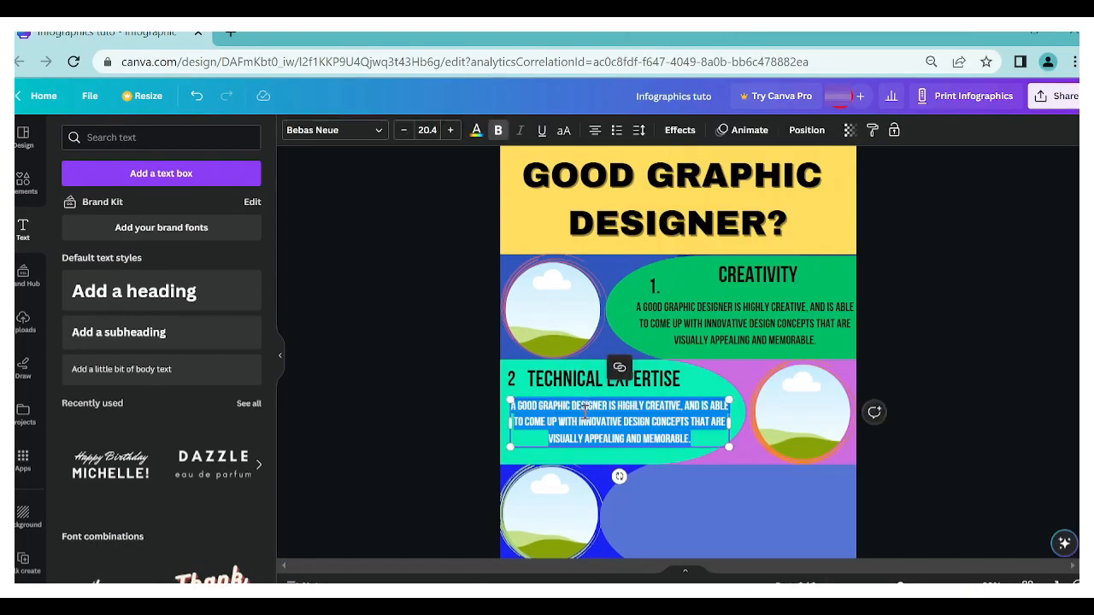
{"action": "key", "text": "ctrl+v"}
Copy the "2" and the Technical Expertise title onto the light blue shape and change the copied number to "3"
{"action": "scroll", "coordinate": [530, 263], "scroll_direction": "down", "scroll_amount": 3}
{"action": "left_click_drag", "start_coordinate": [532, 263], "coordinate": [652, 361]}
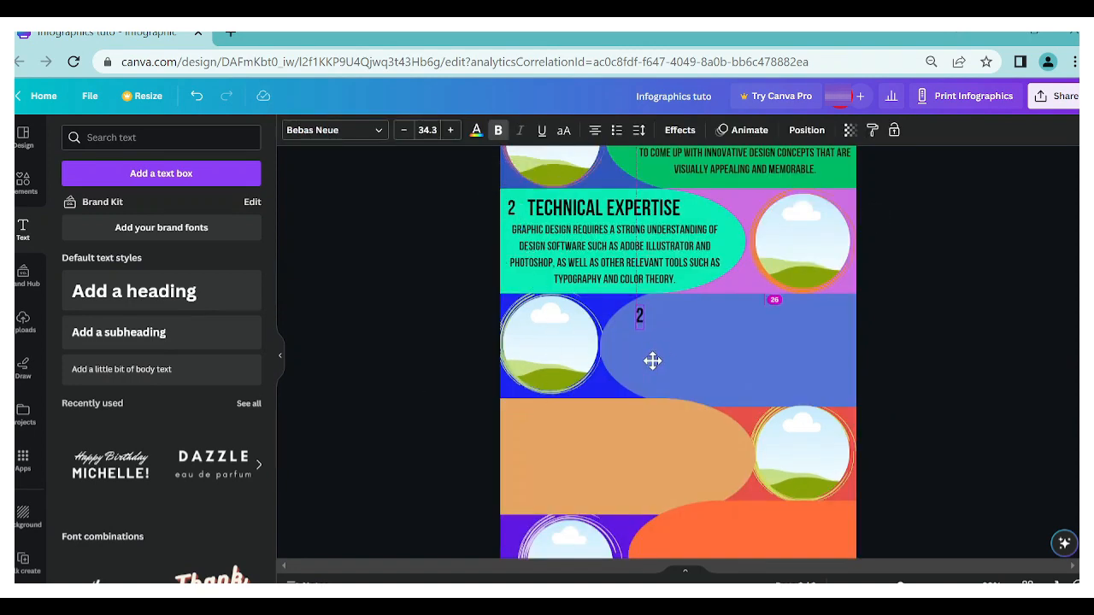
{"action": "left_click", "coordinate": [603, 209]}
{"action": "key", "text": "ctrl+d"}
{"action": "left_click_drag", "start_coordinate": [624, 260], "coordinate": [751, 359]}
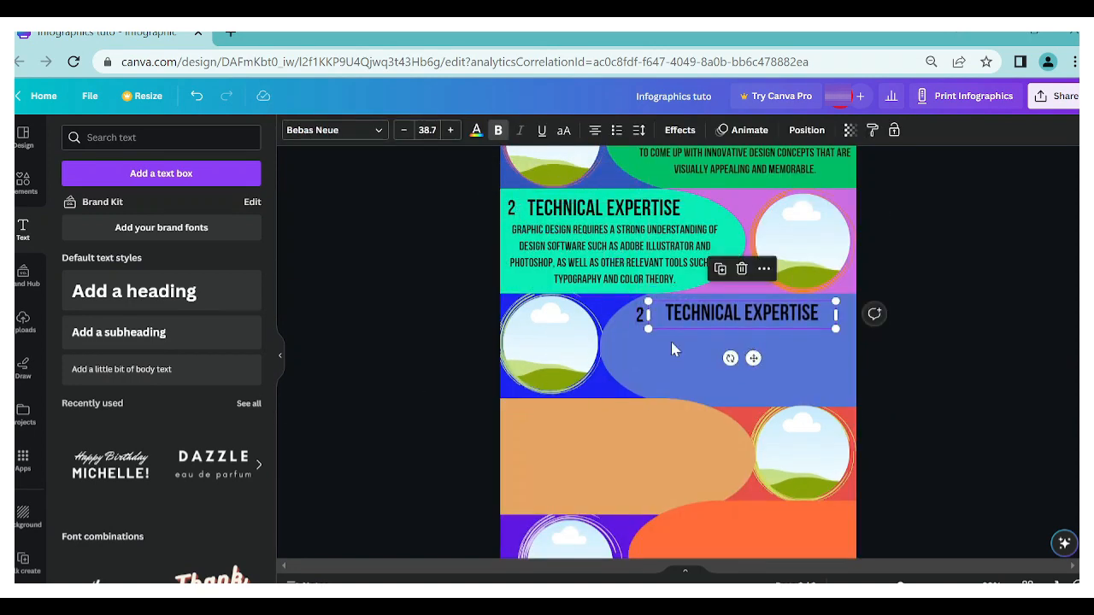
{"action": "left_click", "coordinate": [640, 315]}
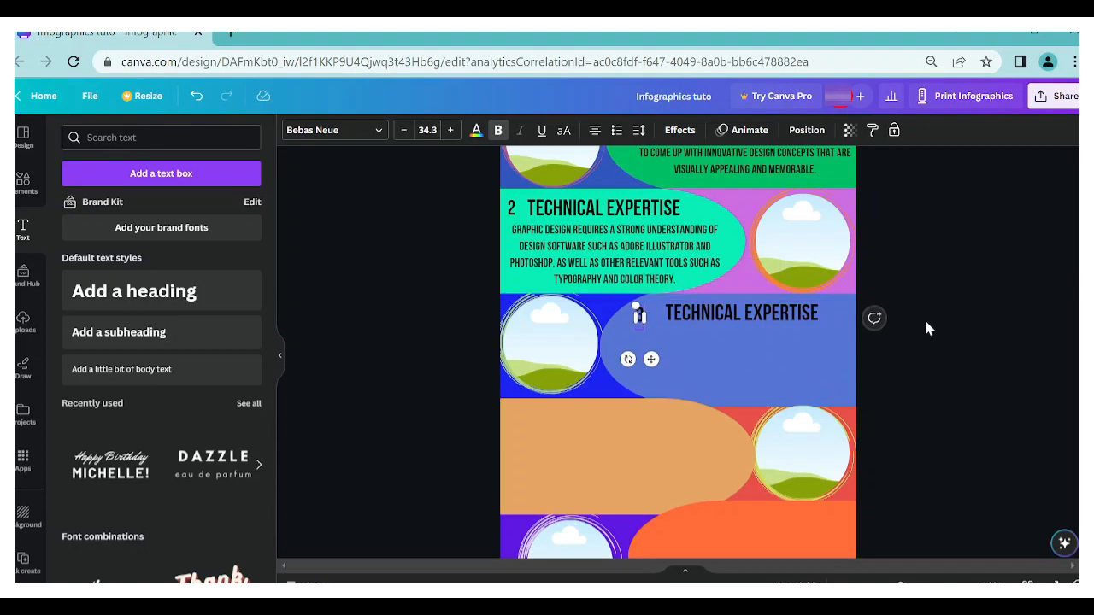
Replace the title beside the "3" with "Attention to detail" from the Notepad draft, then widen and reposition its text box
{"action": "left_click", "coordinate": [741, 314]}
{"action": "left_click", "coordinate": [504, 595]}
{"action": "scroll", "coordinate": [763, 282], "scroll_direction": "down", "scroll_amount": 2}
{"action": "left_click_drag", "start_coordinate": [865, 262], "coordinate": [989, 262]}
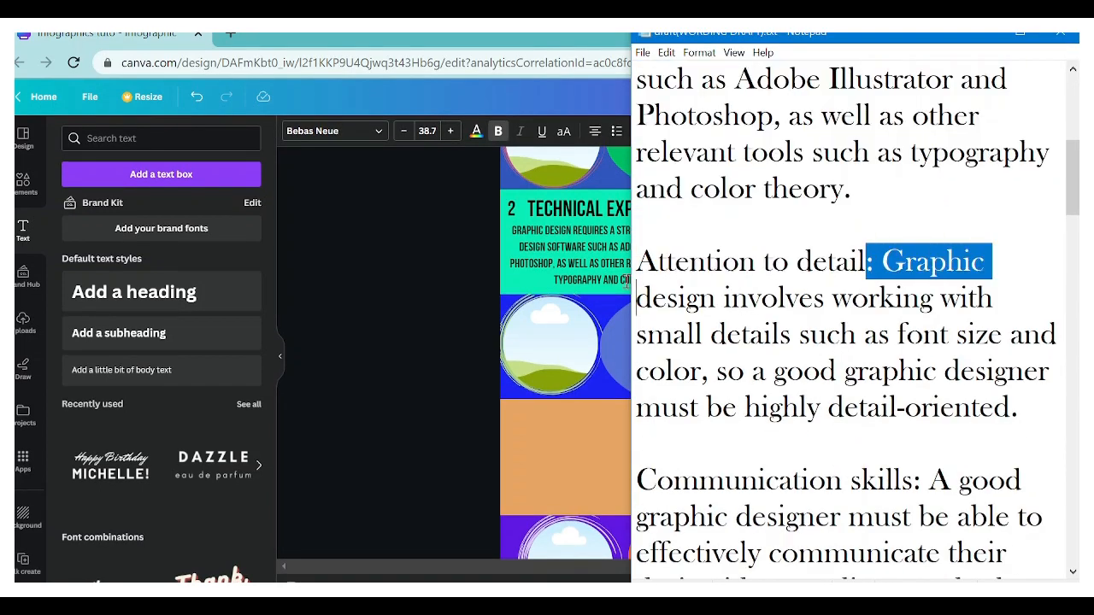
{"action": "left_click_drag", "start_coordinate": [637, 261], "coordinate": [866, 263]}
{"action": "key", "text": "ctrl+c"}
{"action": "key", "text": "alt+Tab"}
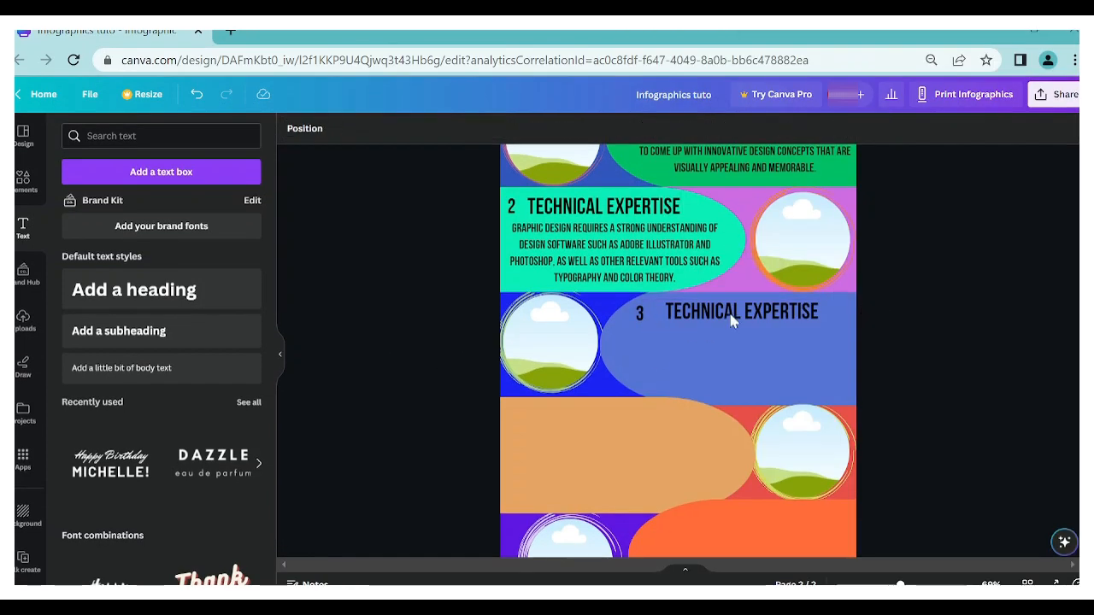
{"action": "key", "text": "ctrl+v"}
{"action": "left_click", "coordinate": [761, 360]}
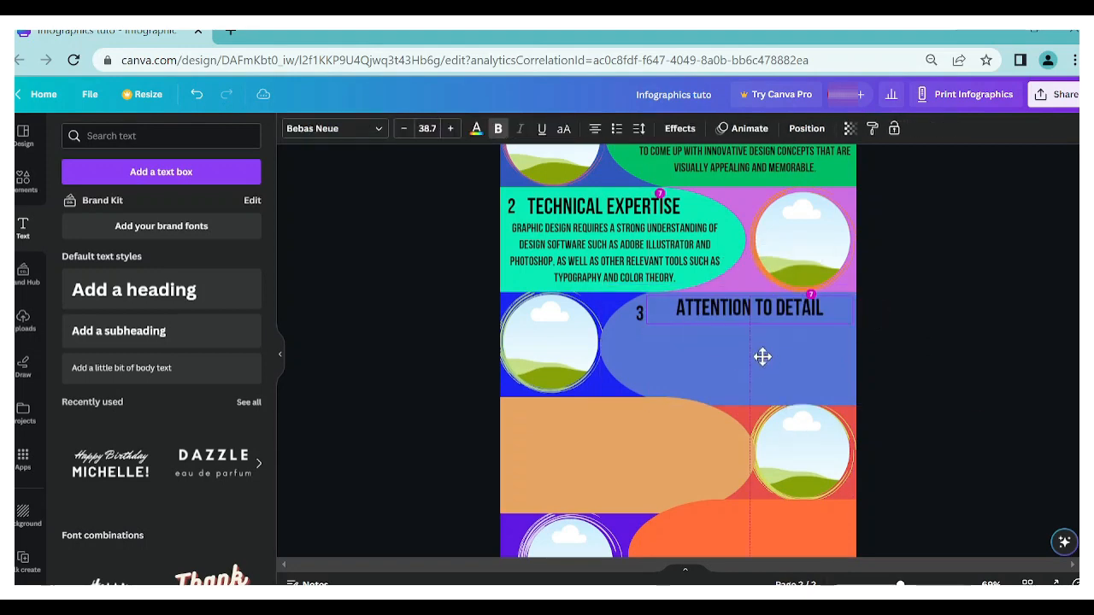
{"action": "left_click_drag", "start_coordinate": [648, 314], "coordinate": [634, 314]}
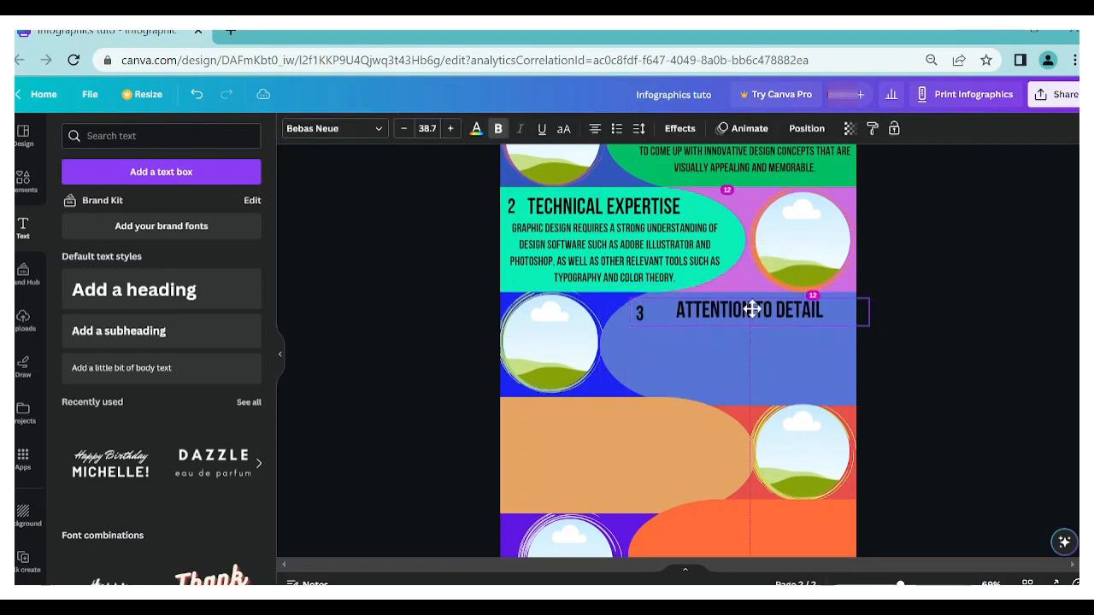
Copy the technical expertise description under Attention to Detail and replace its text with the matching paragraph from the Notepad draft
{"action": "left_click", "coordinate": [659, 272]}
{"action": "key", "text": "ctrl+c"}
{"action": "key", "text": "ctrl+v"}
{"action": "left_click_drag", "start_coordinate": [659, 274], "coordinate": [781, 368]}
{"action": "key", "text": "alt+Tab"}
{"action": "left_click_drag", "start_coordinate": [887, 261], "coordinate": [1017, 408]}
{"action": "key", "text": "alt+Tab"}
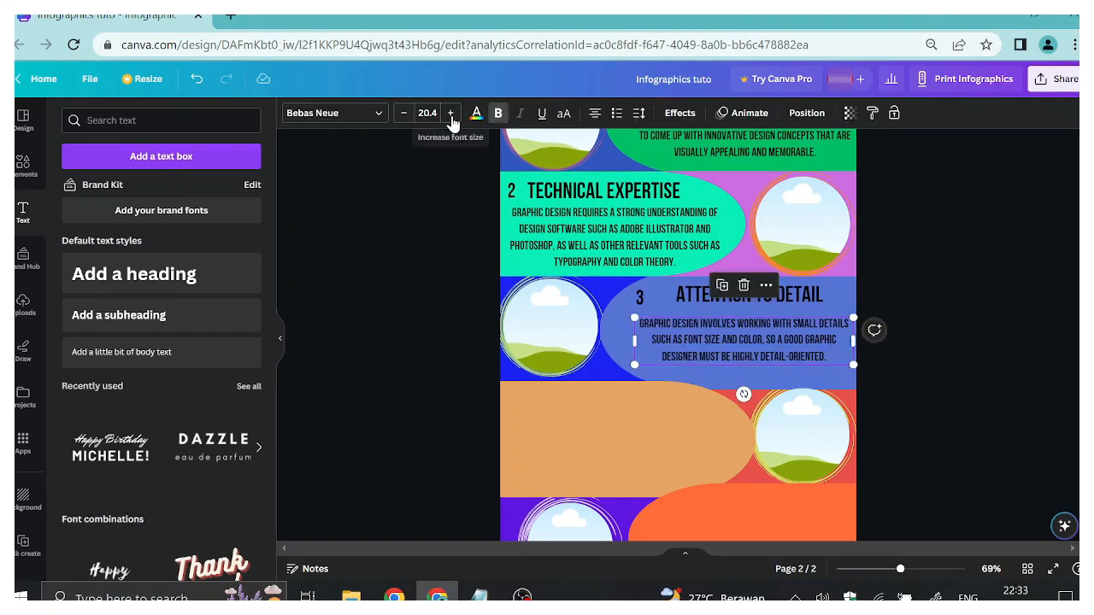
Set the font size of the Attention to Detail description to 22.4 and nudge its text box into place
{"action": "left_click", "coordinate": [453, 119]}
{"action": "left_click", "coordinate": [452, 120]}
{"action": "left_click", "coordinate": [453, 120]}
{"action": "left_click", "coordinate": [404, 118]}
{"action": "left_click_drag", "start_coordinate": [701, 344], "coordinate": [700, 343]}
{"action": "left_click", "coordinate": [979, 289]}
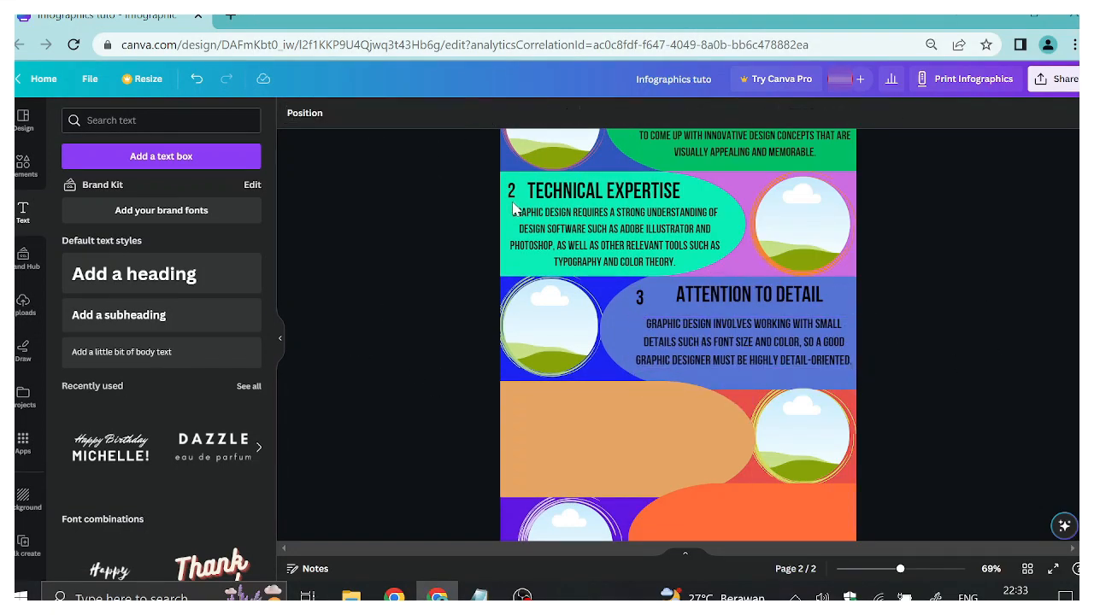
Copy the Technical Expertise title onto the tan shape below the Attention to Detail banner
{"action": "left_click", "coordinate": [529, 194]}
{"action": "key", "text": "ctrl+c"}
{"action": "key", "text": "ctrl+v"}
{"action": "scroll", "coordinate": [603, 192], "scroll_direction": "down", "scroll_amount": 1}
{"action": "left_click_drag", "start_coordinate": [621, 185], "coordinate": [618, 362]}
{"action": "left_click", "coordinate": [639, 214]}
Copy the "1." from the Creativity banner and place it beside the title on the tan shape
{"action": "scroll", "coordinate": [638, 268], "scroll_direction": "up", "scroll_amount": 2}
{"action": "left_click", "coordinate": [607, 214]}
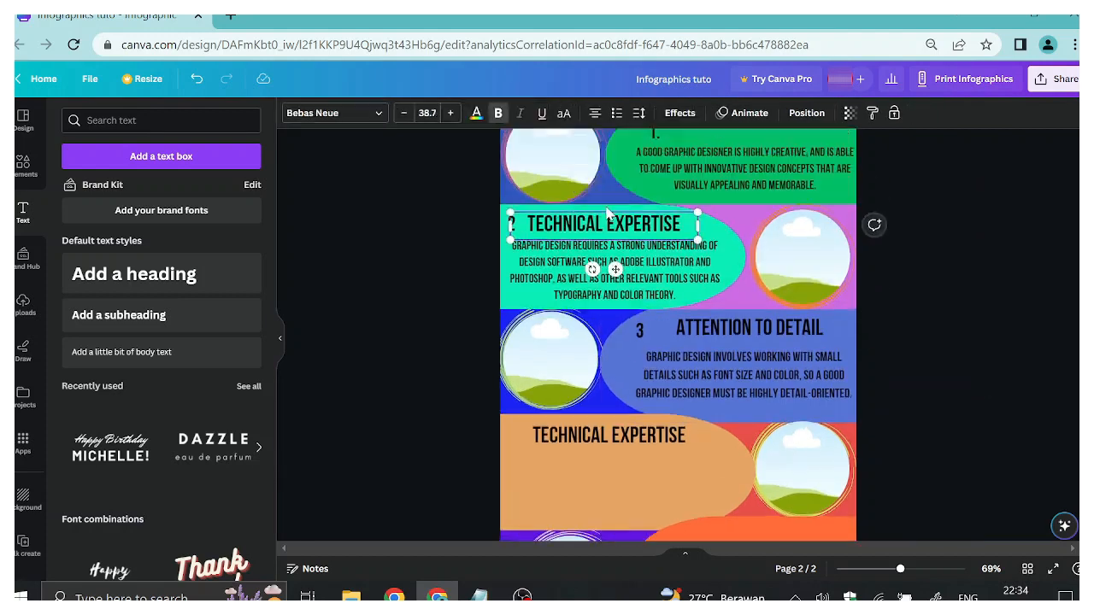
{"action": "scroll", "coordinate": [608, 214], "scroll_direction": "up", "scroll_amount": 2}
{"action": "left_click", "coordinate": [655, 271]}
{"action": "key", "text": "ctrl+c"}
{"action": "key", "text": "ctrl+v"}
{"action": "scroll", "coordinate": [658, 277], "scroll_direction": "down", "scroll_amount": 1}
{"action": "left_click_drag", "start_coordinate": [673, 237], "coordinate": [527, 547]}
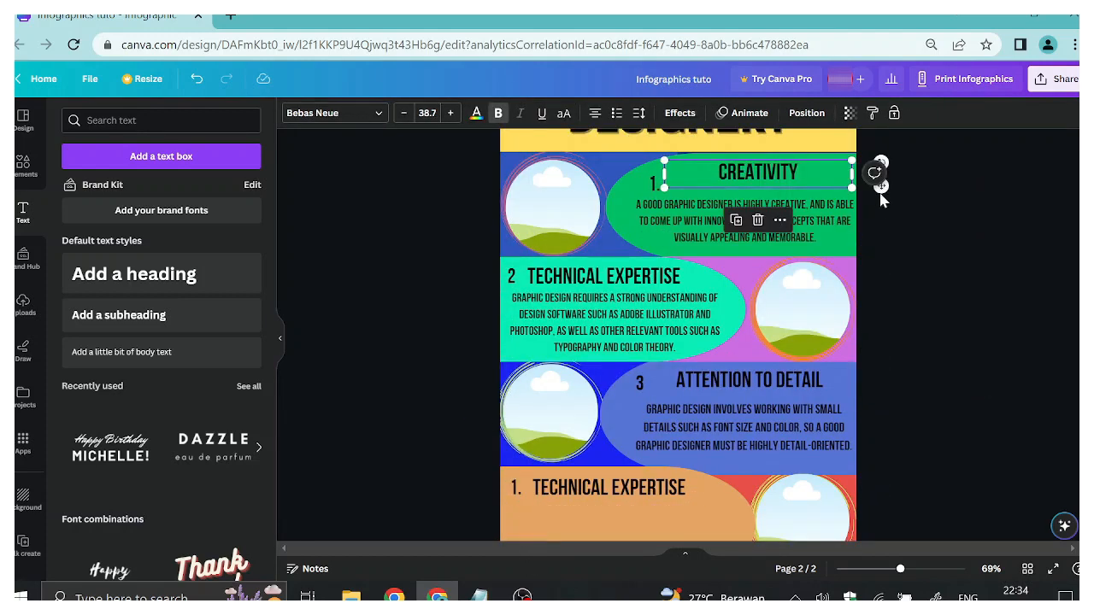
Add a period after the banner numbers "2" and "3", and resize the Attention to Detail title beside its number
{"action": "left_click", "coordinate": [511, 283]}
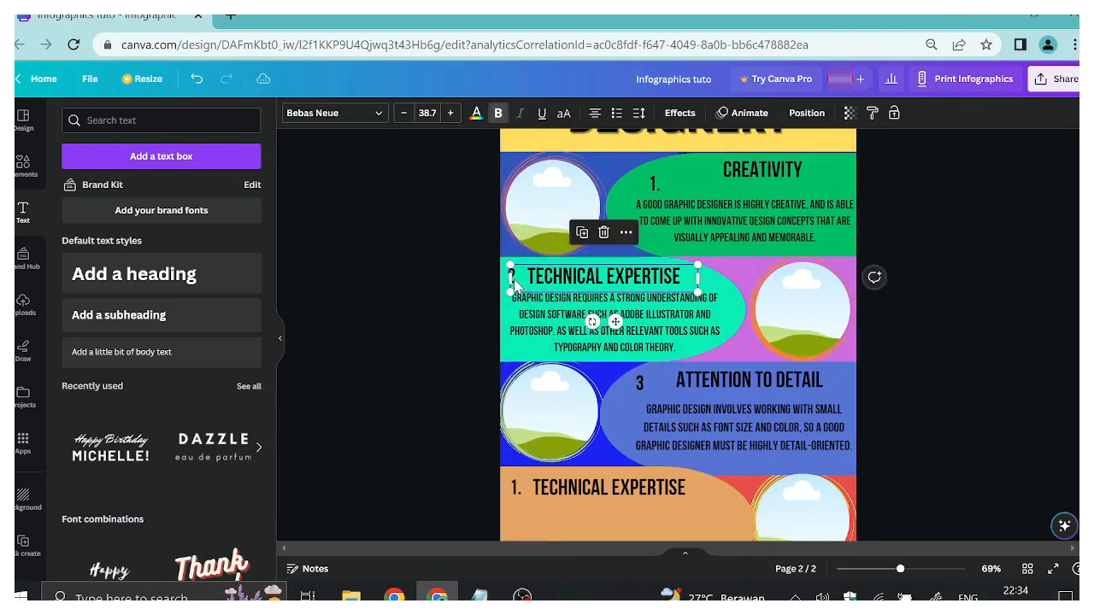
{"action": "scroll", "coordinate": [504, 291], "scroll_direction": "up", "scroll_amount": 2}
{"action": "scroll", "coordinate": [427, 273], "scroll_direction": "up", "scroll_amount": 3}
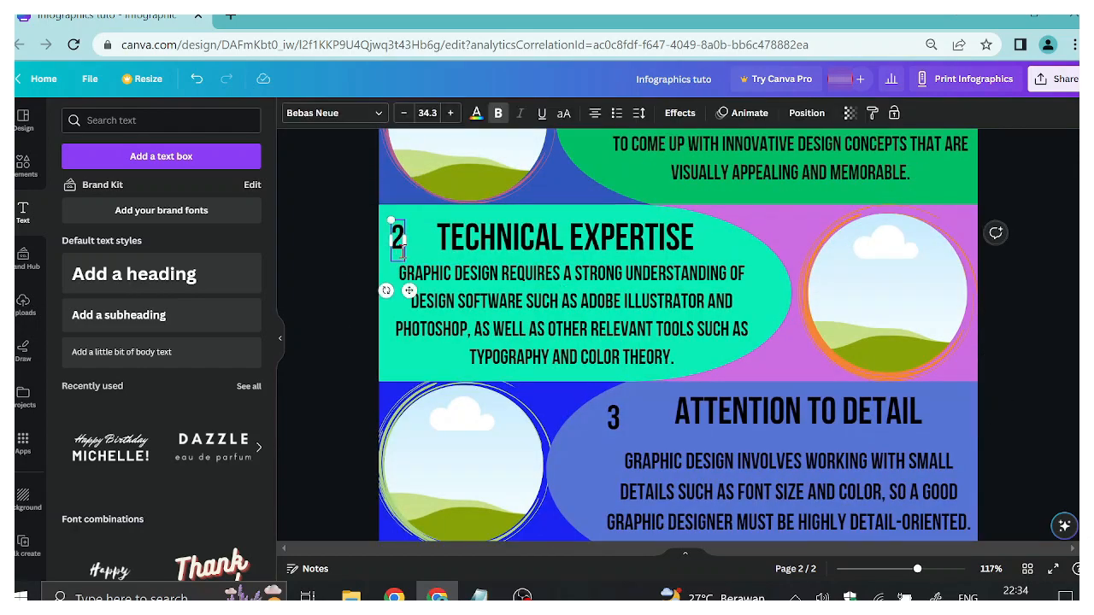
{"action": "type", "text": "."}
{"action": "scroll", "coordinate": [617, 354], "scroll_direction": "down", "scroll_amount": 1}
{"action": "double_click", "coordinate": [614, 334]}
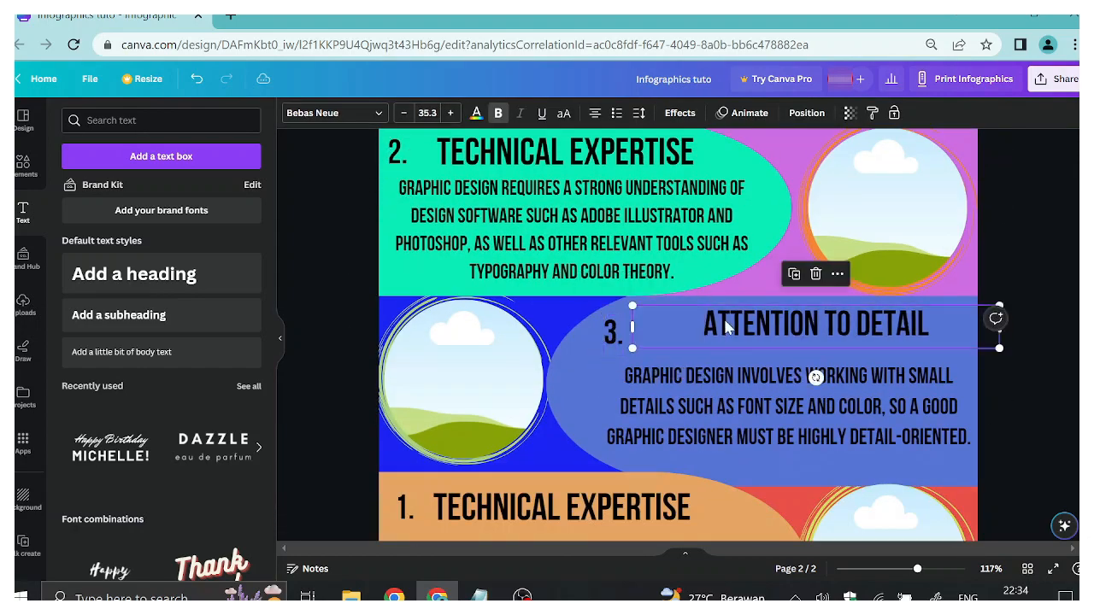
{"action": "left_click_drag", "start_coordinate": [633, 348], "coordinate": [601, 357]}
Change the tan shape's number to "4." and replace its title with "Communication skills" from the Notepad draft
{"action": "scroll", "coordinate": [410, 275], "scroll_direction": "down", "scroll_amount": 3}
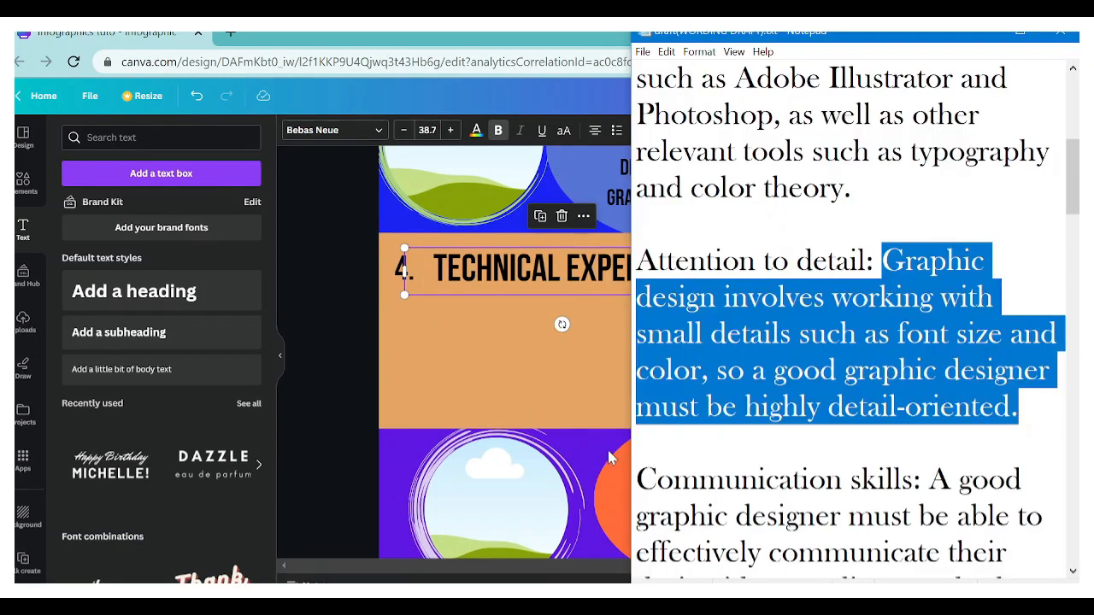
{"action": "scroll", "coordinate": [947, 292], "scroll_direction": "down", "scroll_amount": 3}
{"action": "left_click_drag", "start_coordinate": [914, 260], "coordinate": [681, 248]}
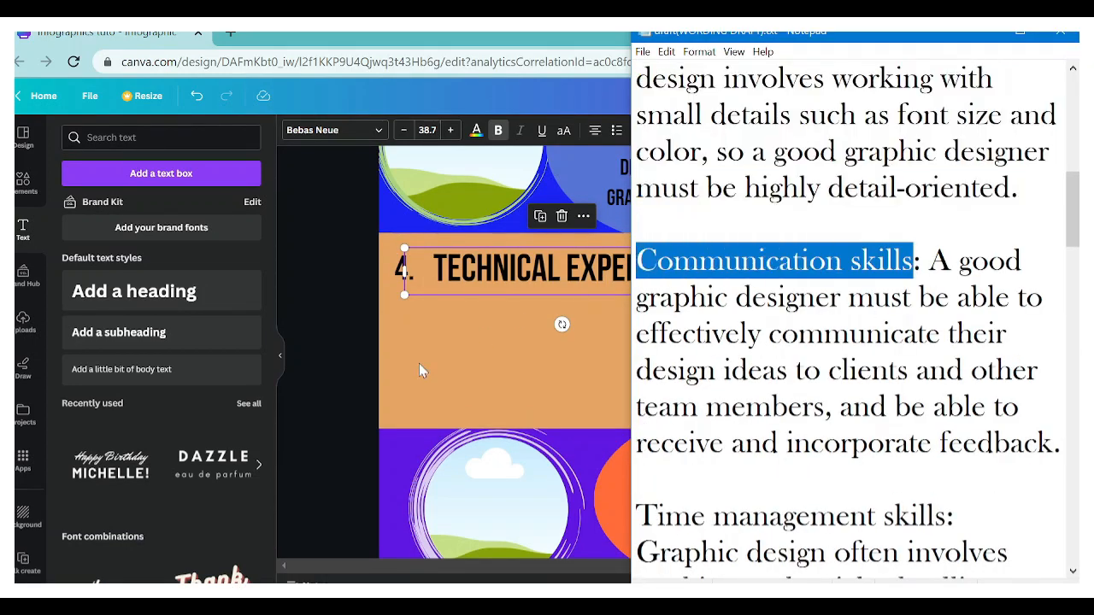
{"action": "double_click", "coordinate": [490, 271]}
{"action": "key", "text": "ctrl+v"}
{"action": "left_click_drag", "start_coordinate": [662, 295], "coordinate": [647, 297]}
{"action": "left_click_drag", "start_coordinate": [705, 274], "coordinate": [747, 282]}
Duplicate the Attention to Detail description under Communication Skills and replace its text with the communication skills paragraph from the Notepad draft
{"action": "left_click", "coordinate": [751, 203]}
{"action": "left_click", "coordinate": [766, 243]}
{"action": "left_click_drag", "start_coordinate": [761, 177], "coordinate": [536, 337]}
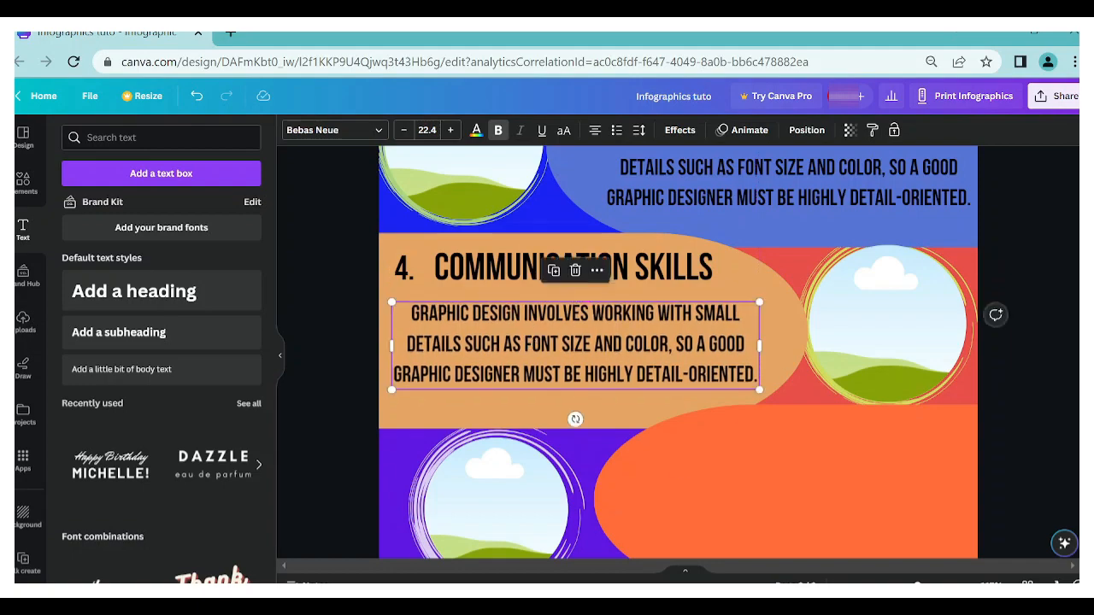
{"action": "key", "text": "alt+Tab"}
{"action": "left_click_drag", "start_coordinate": [929, 260], "coordinate": [1029, 443]}
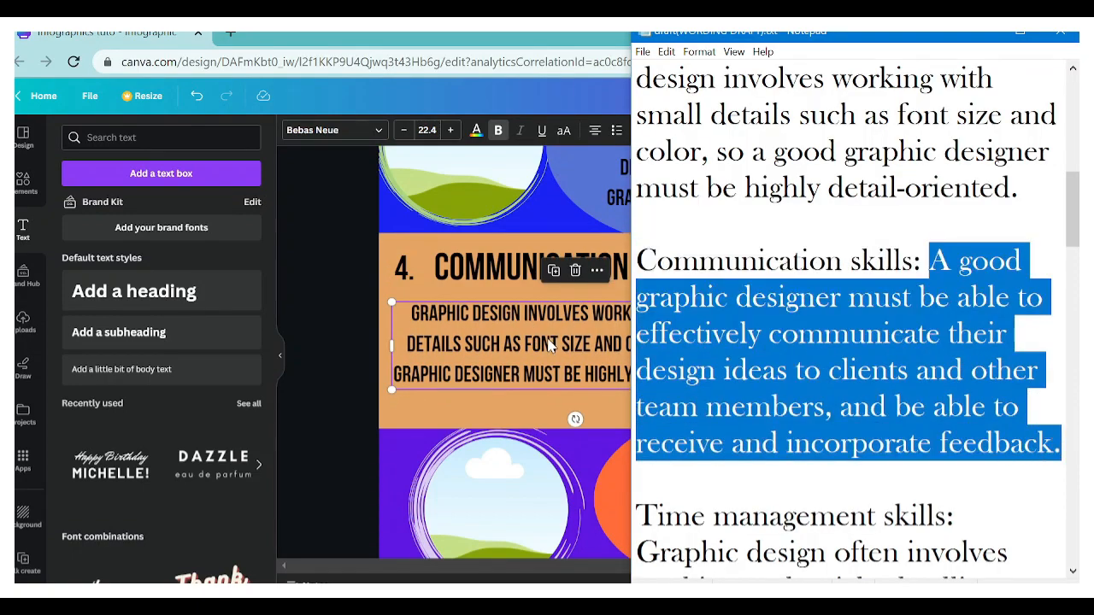
{"action": "double_click", "coordinate": [549, 344]}
{"action": "key", "text": "ctrl+v"}
Widen the communication skills description and reposition it so it fits in four lines on the tan shape
{"action": "left_click", "coordinate": [289, 336]}
{"action": "left_click_drag", "start_coordinate": [671, 353], "coordinate": [678, 341]}
{"action": "left_click_drag", "start_coordinate": [763, 349], "coordinate": [800, 352]}
{"action": "scroll", "coordinate": [790, 346], "scroll_direction": "down", "scroll_amount": 2}
{"action": "scroll", "coordinate": [684, 299], "scroll_direction": "up", "scroll_amount": 1}
{"action": "left_click_drag", "start_coordinate": [553, 245], "coordinate": [543, 252]}
{"action": "scroll", "coordinate": [530, 267], "scroll_direction": "up", "scroll_amount": 1}
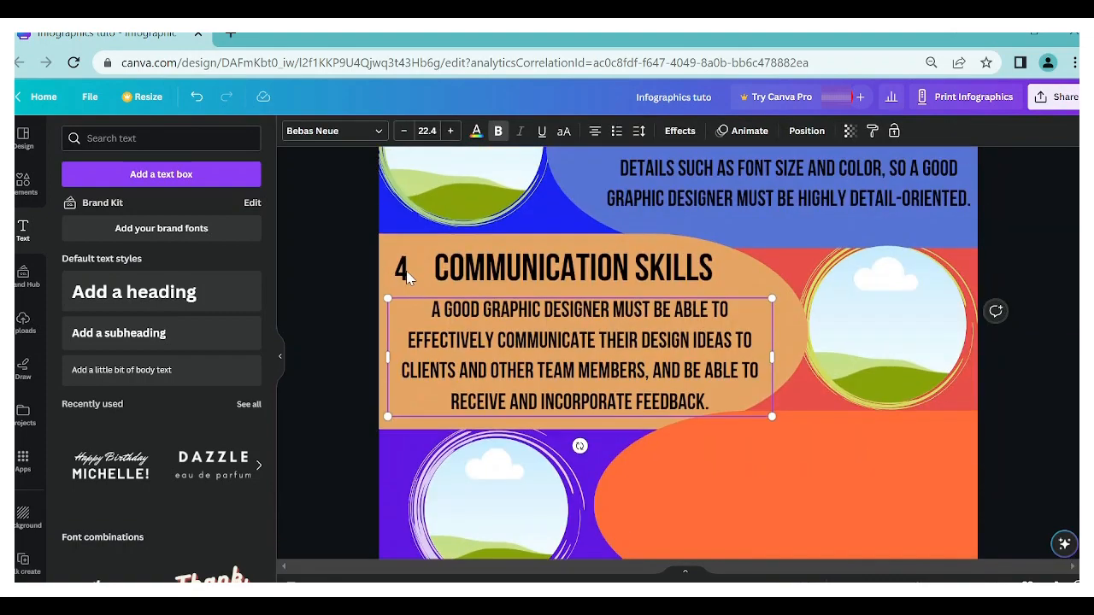
Duplicate the Communication Skills title and place the copy on the orange shape
{"action": "left_click", "coordinate": [663, 281]}
{"action": "key", "text": "ctrl+d"}
{"action": "left_click_drag", "start_coordinate": [663, 282], "coordinate": [906, 460]}
Number the orange shape "5." and replace its title with "Time management skills" from the Notepad draft
{"action": "left_click", "coordinate": [480, 597]}
{"action": "scroll", "coordinate": [735, 378], "scroll_direction": "down", "scroll_amount": 4}
{"action": "scroll", "coordinate": [773, 331], "scroll_direction": "up", "scroll_amount": 1}
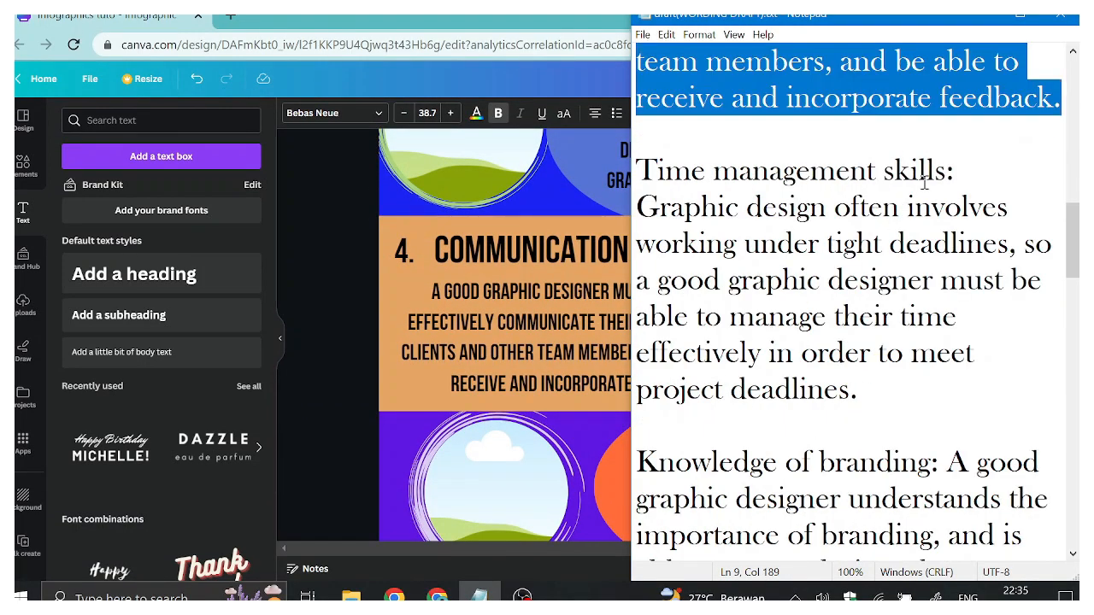
{"action": "left_click_drag", "start_coordinate": [944, 175], "coordinate": [638, 184]}
{"action": "left_click", "coordinate": [359, 363]}
{"action": "triple_click", "coordinate": [794, 294]}
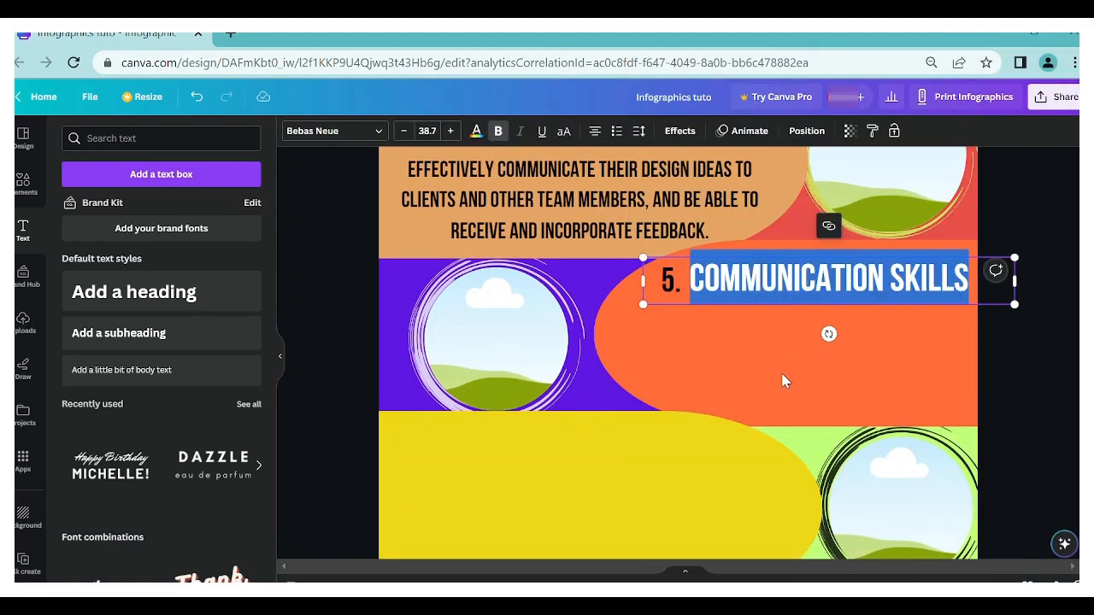
{"action": "key", "text": "ctrl+v"}
Shrink the Time Management Skills title to font size 35.1 and align the "5." beside it
{"action": "left_click_drag", "start_coordinate": [686, 287], "coordinate": [726, 298]}
{"action": "left_click", "coordinate": [673, 286]}
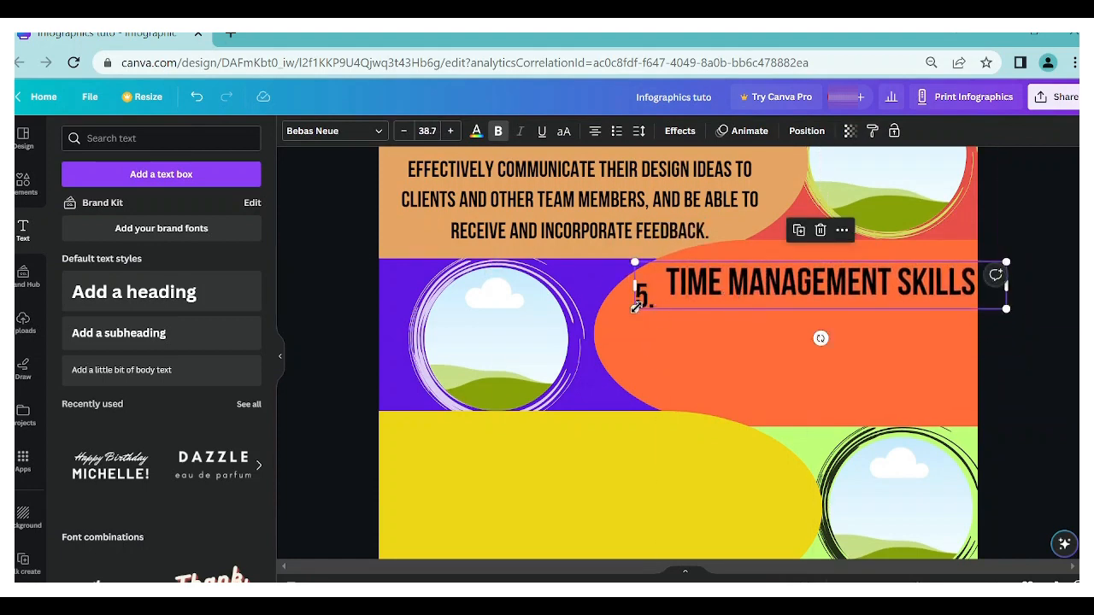
{"action": "left_click_drag", "start_coordinate": [635, 307], "coordinate": [647, 287]}
{"action": "left_click", "coordinate": [1030, 394]}
{"action": "left_click", "coordinate": [868, 284]}
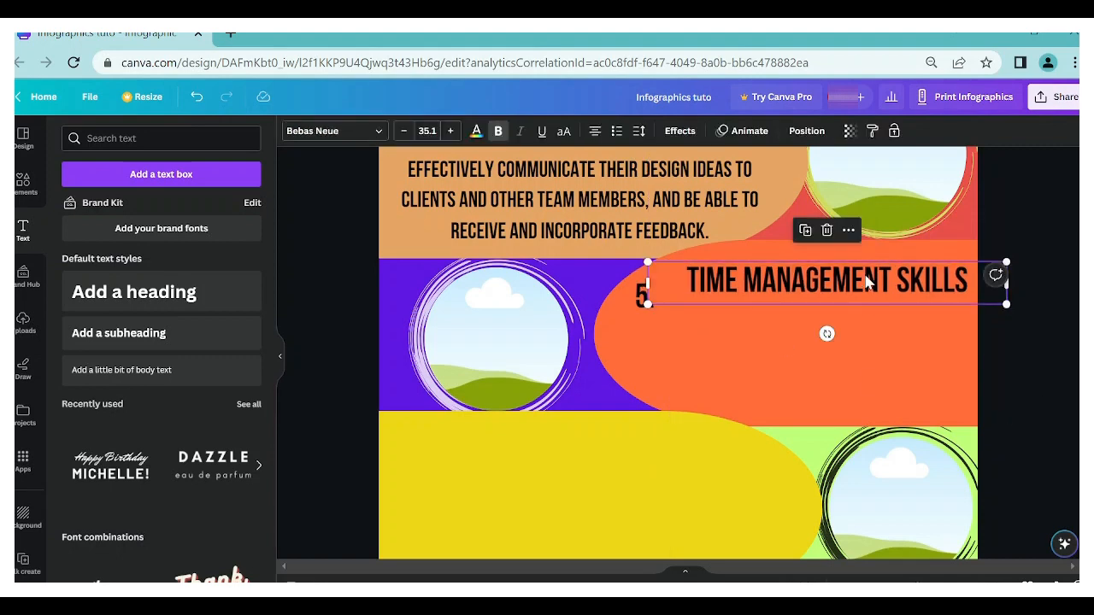
{"action": "left_click", "coordinate": [653, 309]}
{"action": "left_click", "coordinate": [646, 299]}
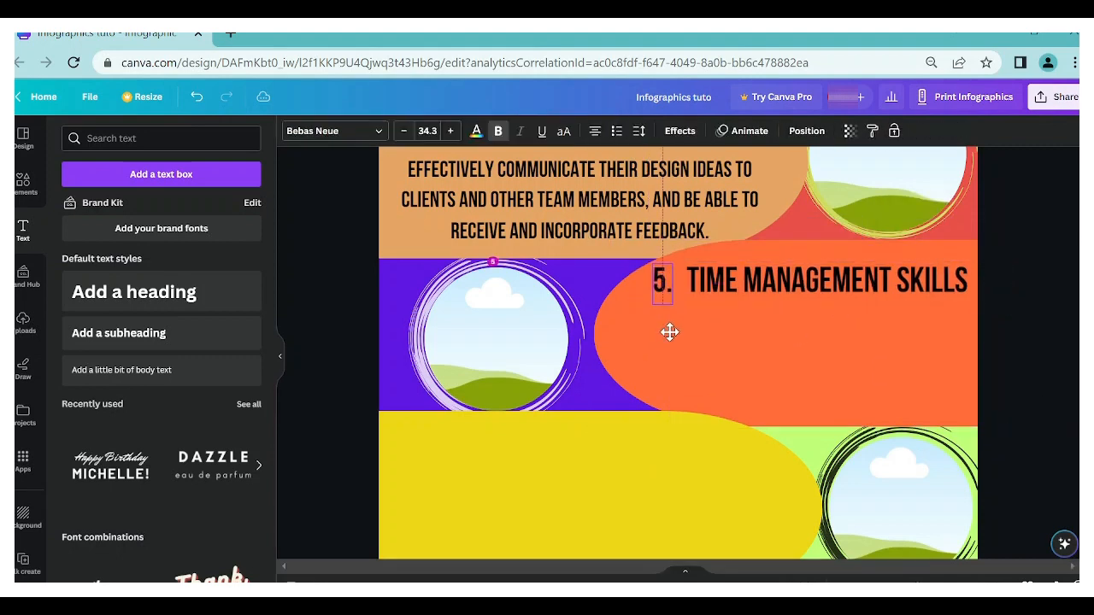
Duplicate the communication skills description and place the copy under the Time Management Skills title
{"action": "scroll", "coordinate": [727, 361], "scroll_direction": "down", "scroll_amount": 2}
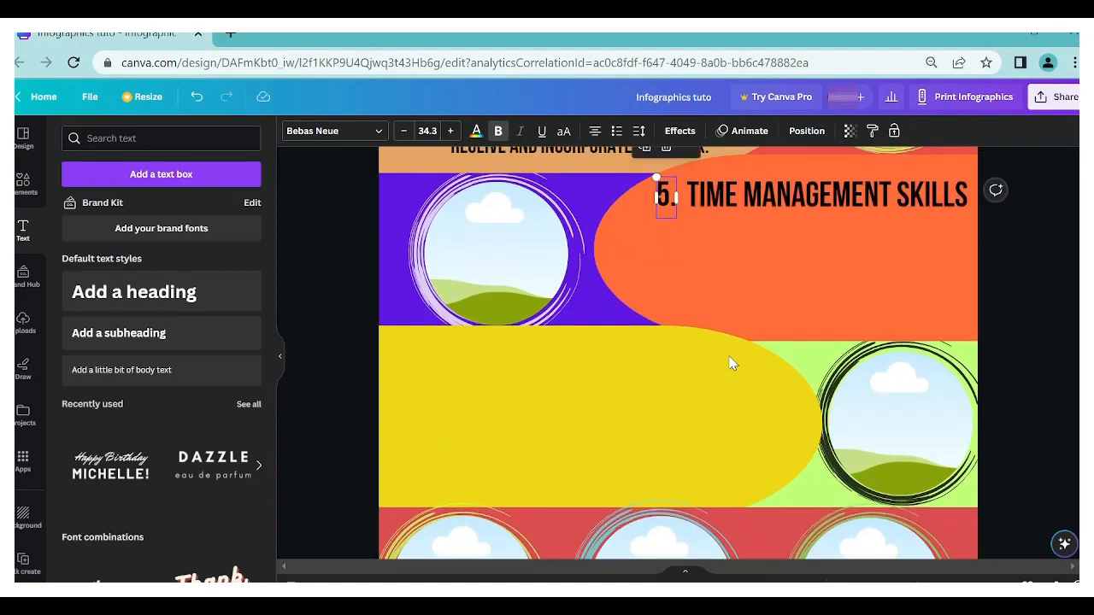
{"action": "scroll", "coordinate": [727, 361], "scroll_direction": "up", "scroll_amount": 4}
{"action": "left_click", "coordinate": [586, 315]}
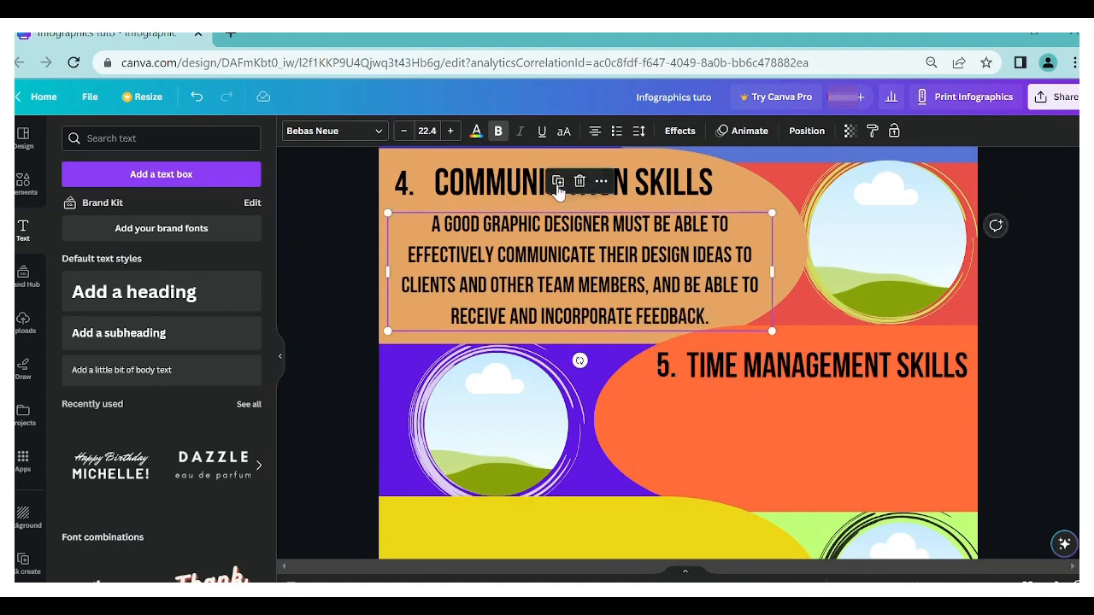
{"action": "left_click", "coordinate": [558, 190]}
{"action": "left_click_drag", "start_coordinate": [611, 282], "coordinate": [797, 429]}
Replace the copied description under Time Management Skills with the time management paragraph from the Notepad draft
{"action": "scroll", "coordinate": [803, 431], "scroll_direction": "down", "scroll_amount": 2}
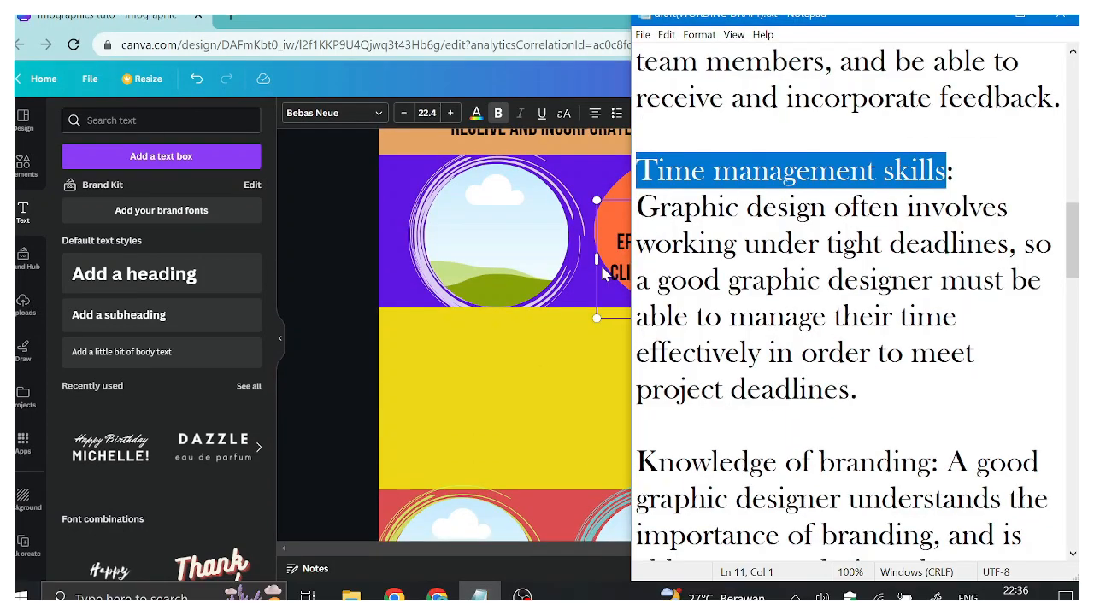
{"action": "left_click", "coordinate": [635, 201]}
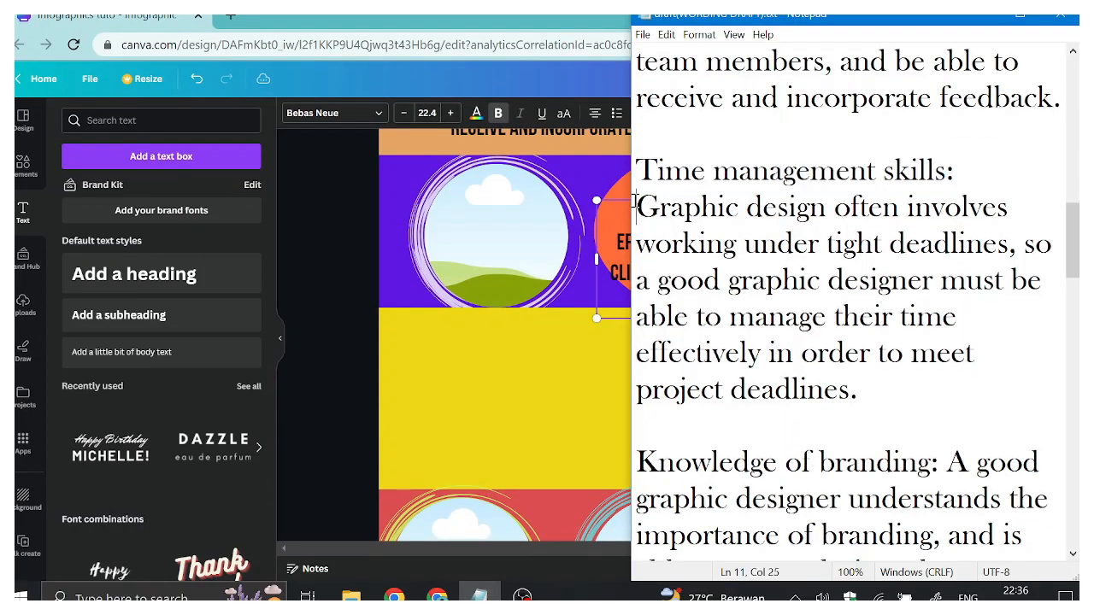
{"action": "left_click_drag", "start_coordinate": [635, 207], "coordinate": [857, 390]}
{"action": "key", "text": "ctrl+c"}
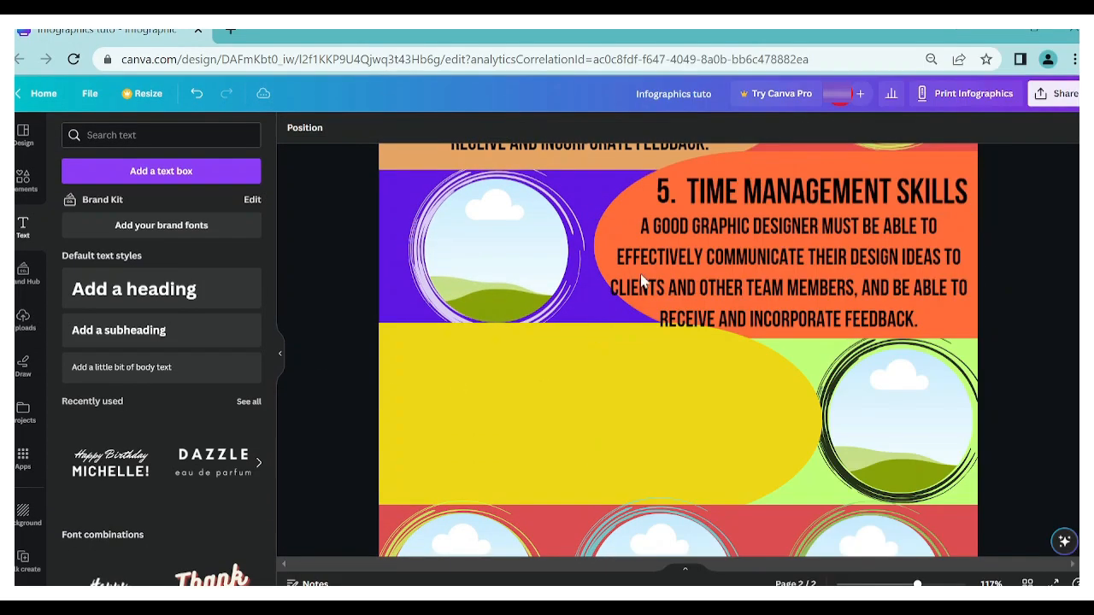
{"action": "key", "text": "ctrl+v"}
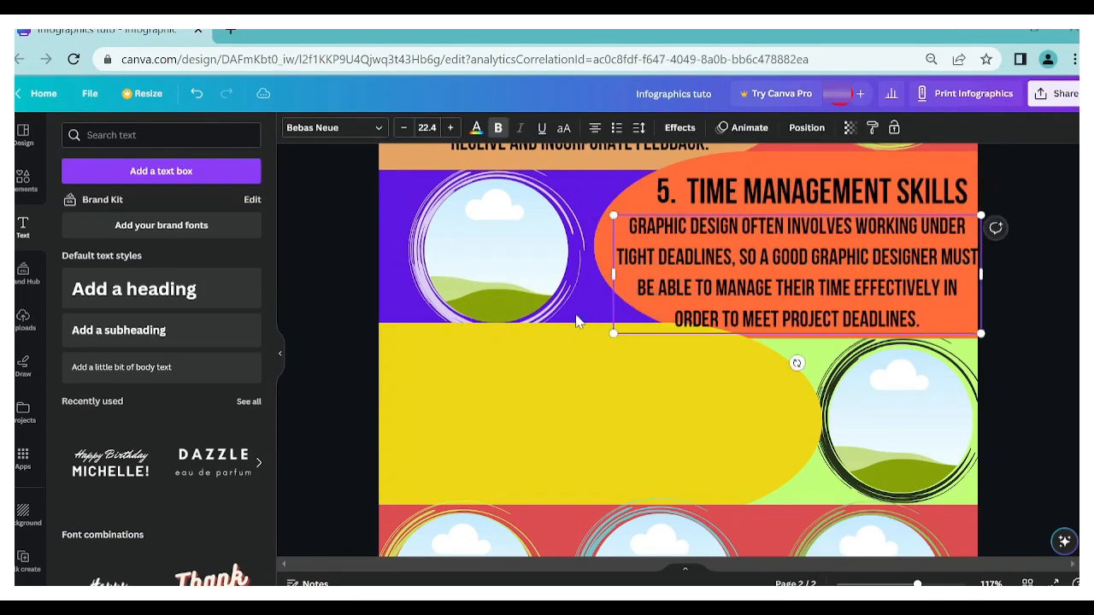
Scale the time management description to font size 18.5, then widen and reposition it within the orange shape
{"action": "left_click_drag", "start_coordinate": [613, 274], "coordinate": [639, 300]}
{"action": "left_click_drag", "start_coordinate": [641, 364], "coordinate": [675, 346]}
{"action": "left_click_drag", "start_coordinate": [675, 279], "coordinate": [613, 274]}
{"action": "left_click_drag", "start_coordinate": [611, 321], "coordinate": [633, 312]}
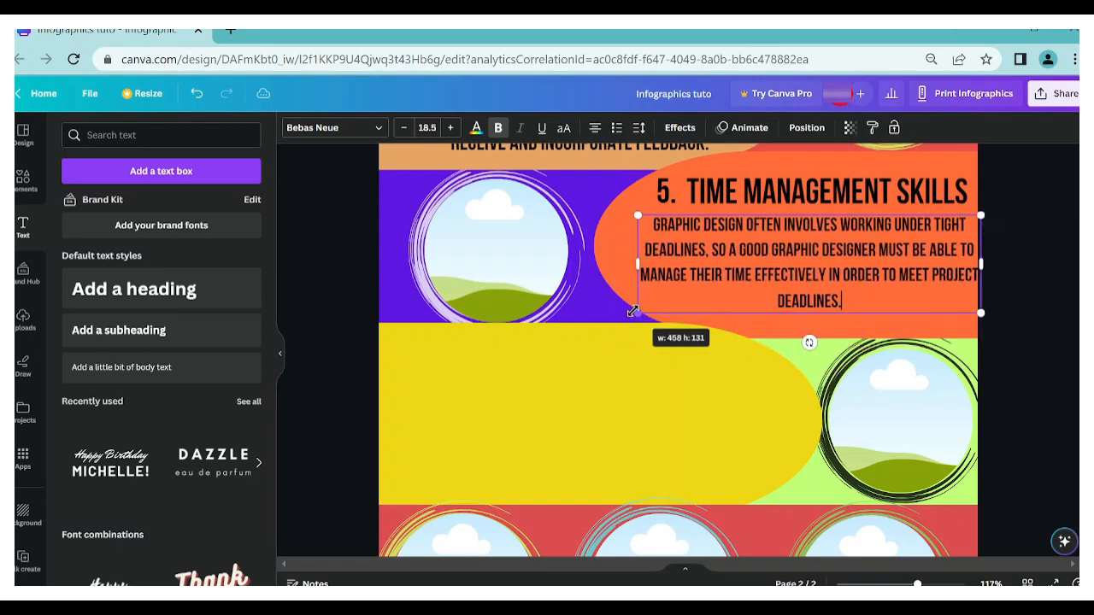
{"action": "left_click_drag", "start_coordinate": [638, 264], "coordinate": [614, 265]}
{"action": "left_click_drag", "start_coordinate": [858, 248], "coordinate": [859, 254]}
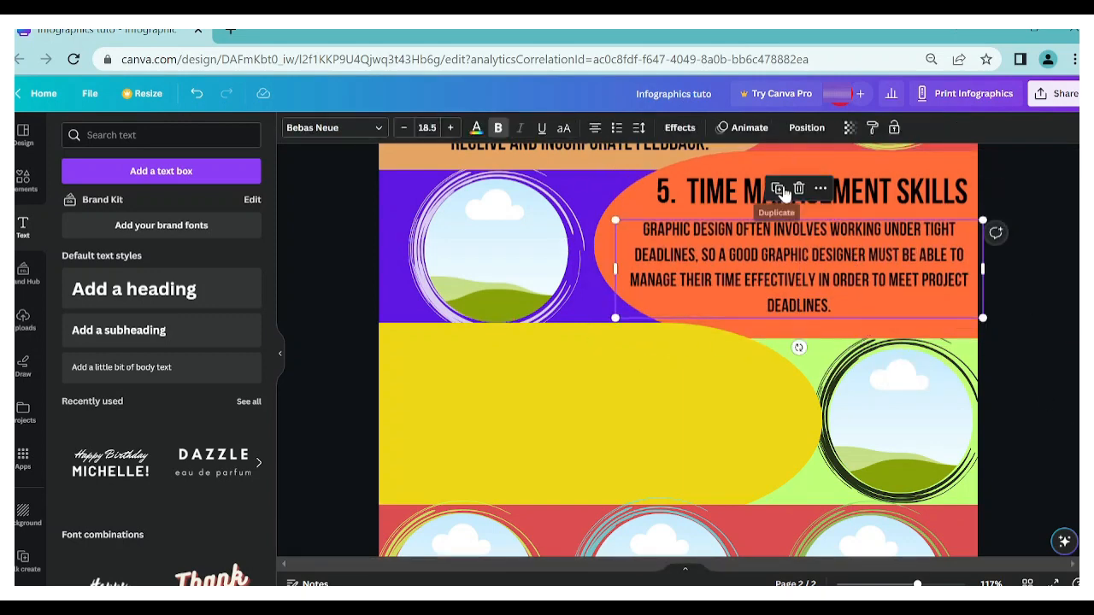
Duplicate the Time Management Skills description and title and place both copies on the yellow shape
{"action": "left_click", "coordinate": [780, 191]}
{"action": "left_click_drag", "start_coordinate": [783, 259], "coordinate": [564, 426]}
{"action": "left_click_drag", "start_coordinate": [673, 441], "coordinate": [673, 443]}
{"action": "left_click", "coordinate": [702, 205]}
{"action": "left_click", "coordinate": [806, 247]}
{"action": "left_click_drag", "start_coordinate": [816, 202], "coordinate": [585, 345]}
Duplicate the "4." from the Communication Skills banner for use as the yellow shape's number
{"action": "scroll", "coordinate": [410, 184], "scroll_direction": "up", "scroll_amount": 2}
{"action": "left_click", "coordinate": [408, 183]}
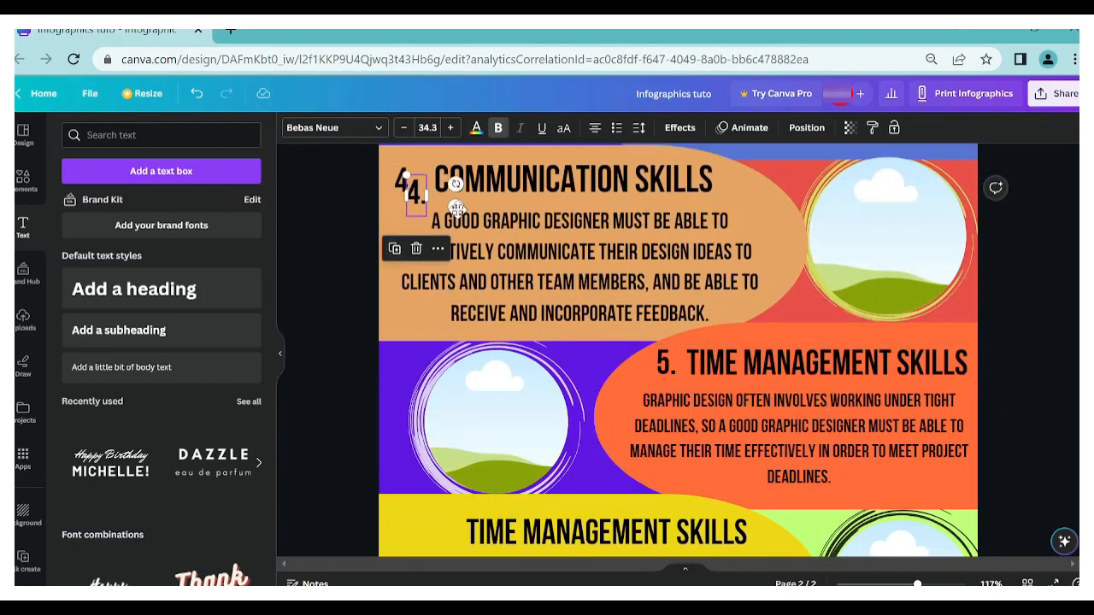